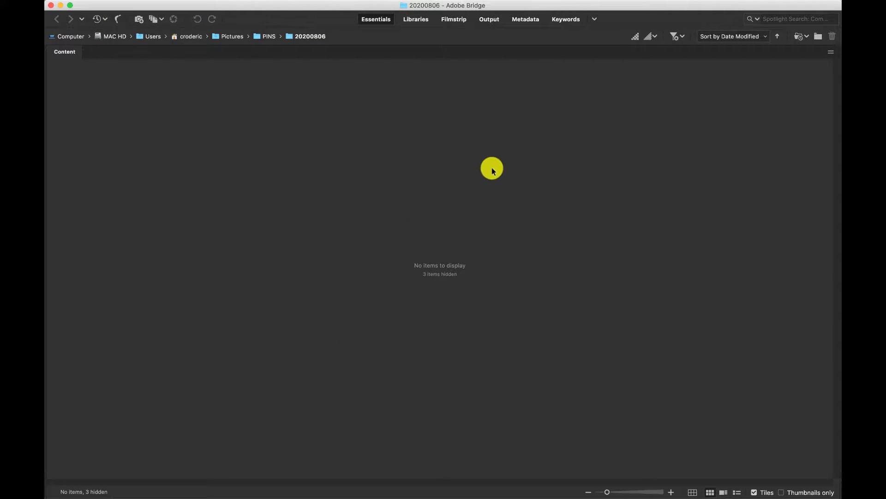
Switch to the Libraries workspace and resize the Bridge window to fill the screen
left_click(414, 20)
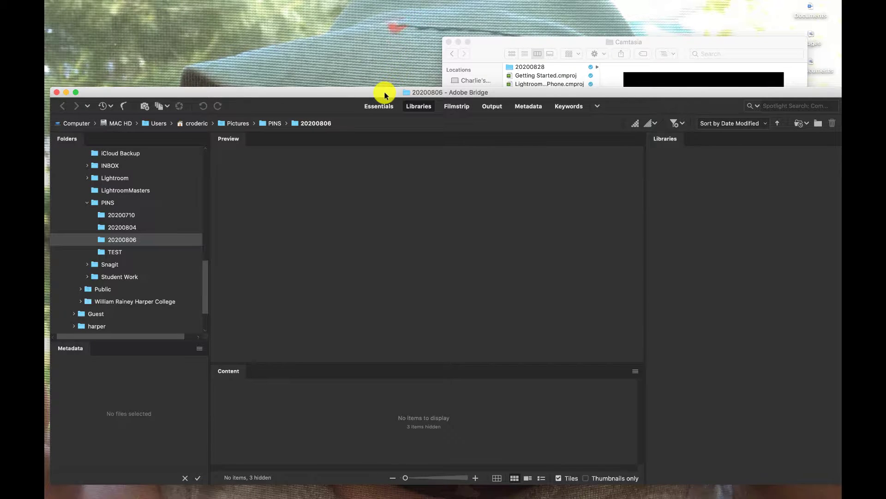
left_click_drag(386, 95, 370, 8)
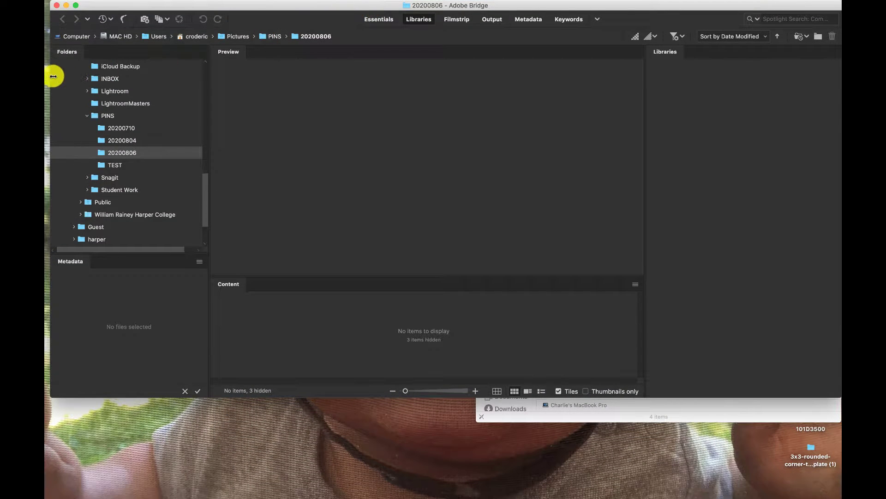
left_click_drag(53, 76, 48, 75)
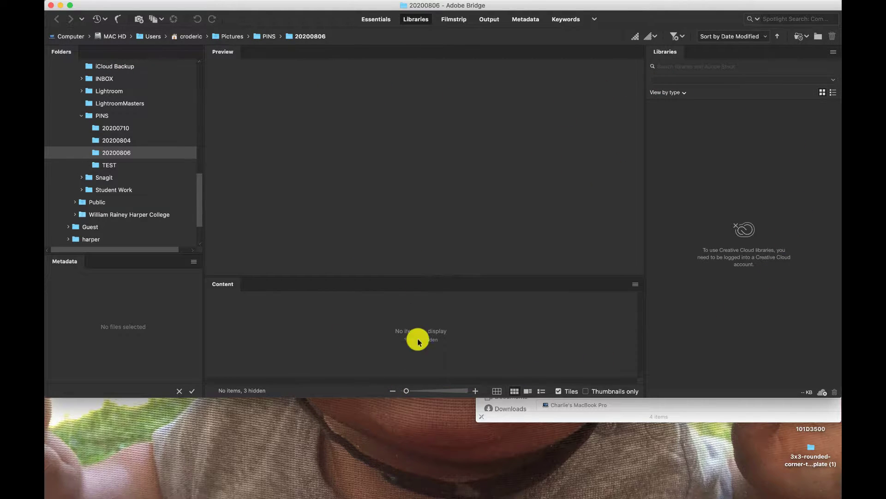
left_click_drag(370, 396, 362, 496)
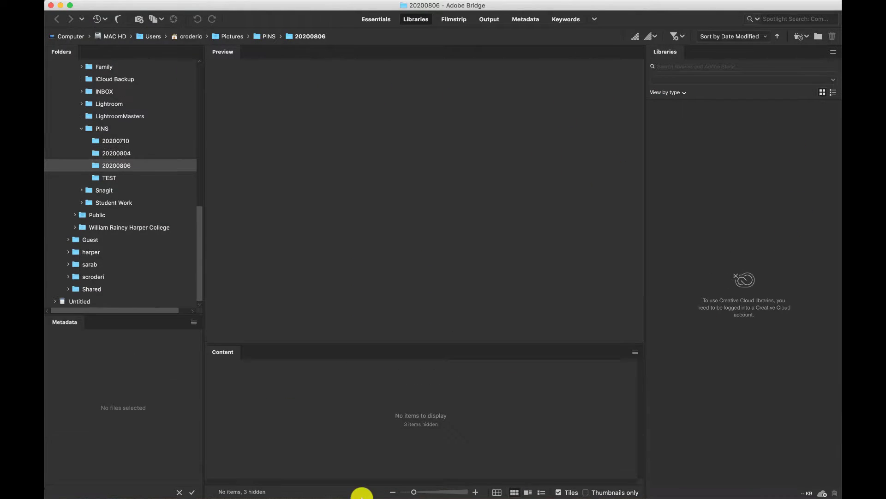
Preview the Filmstrip, Output, Metadata and Keywords workspaces one after another
left_click(449, 19)
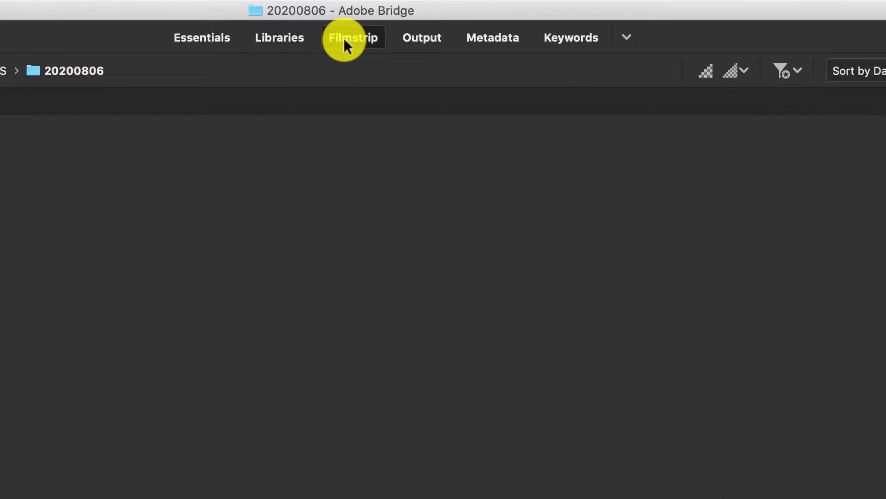
left_click(426, 34)
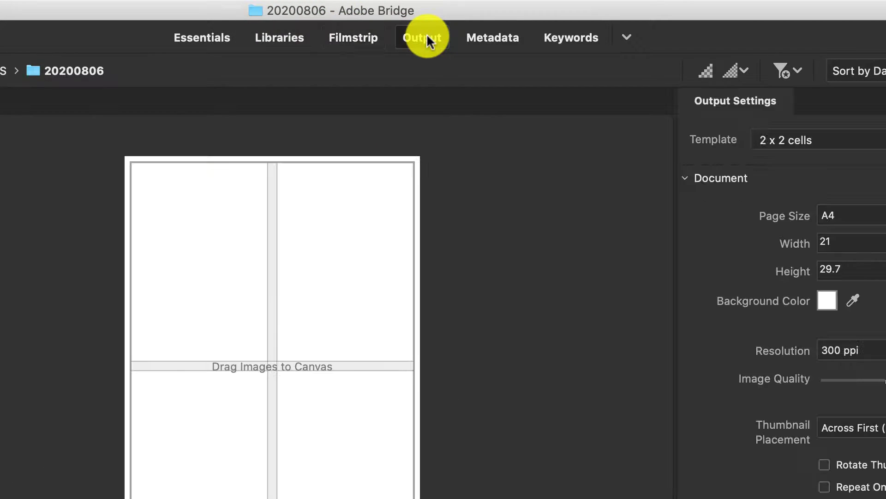
left_click(491, 34)
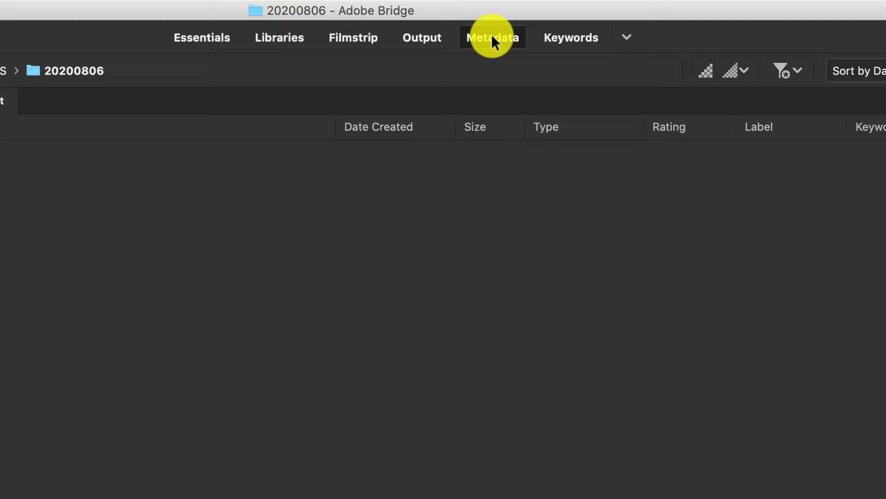
left_click(565, 37)
Preview the additional Preview, Light Table and Folders workspaces one after another
left_click(627, 37)
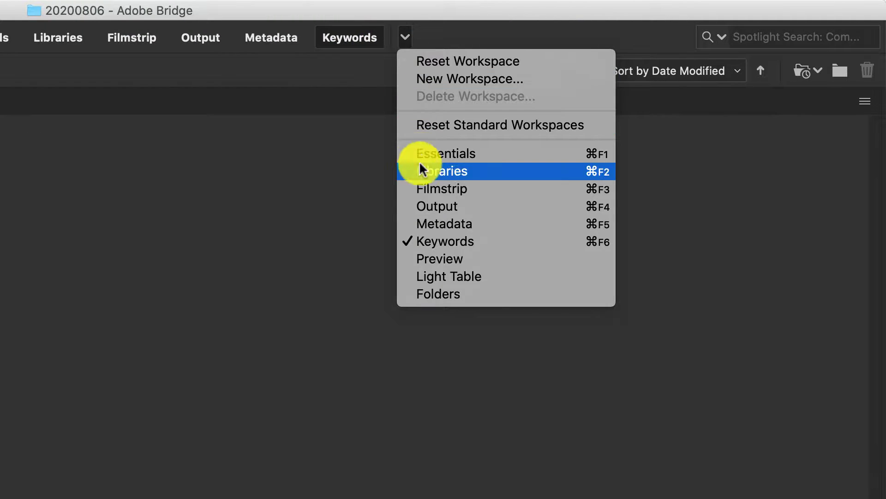
left_click(425, 254)
left_click(405, 37)
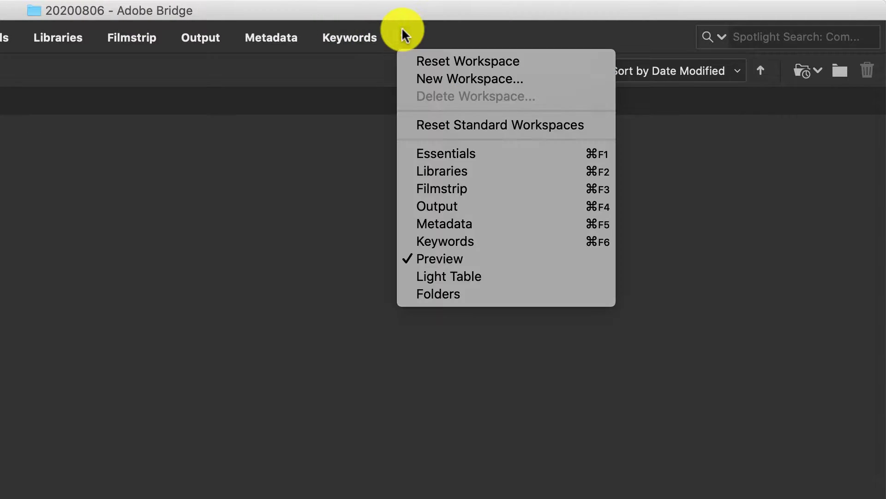
left_click(432, 275)
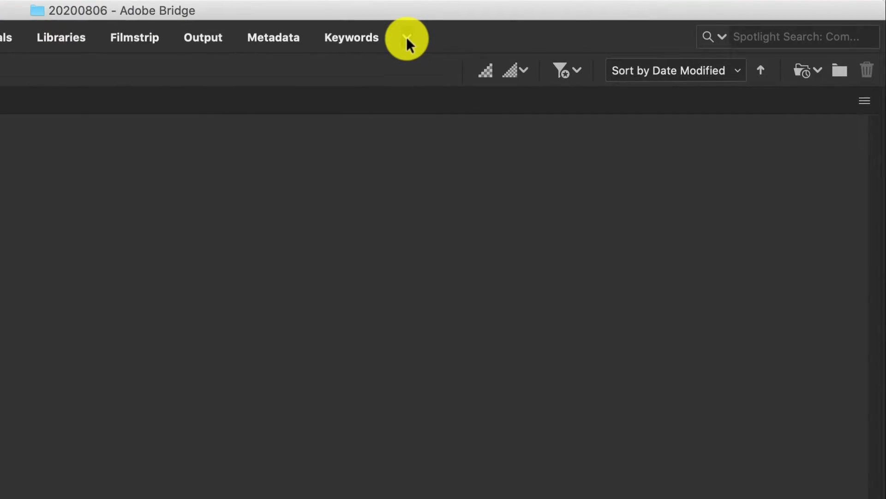
left_click(407, 38)
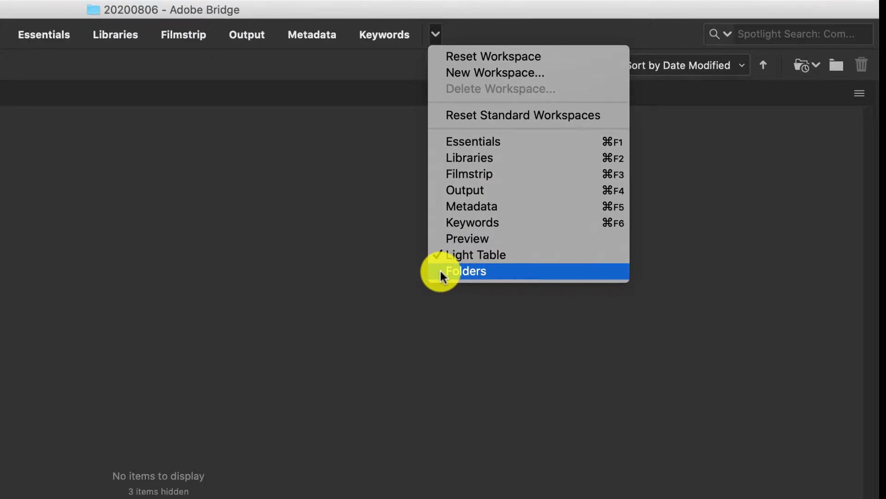
left_click(441, 272)
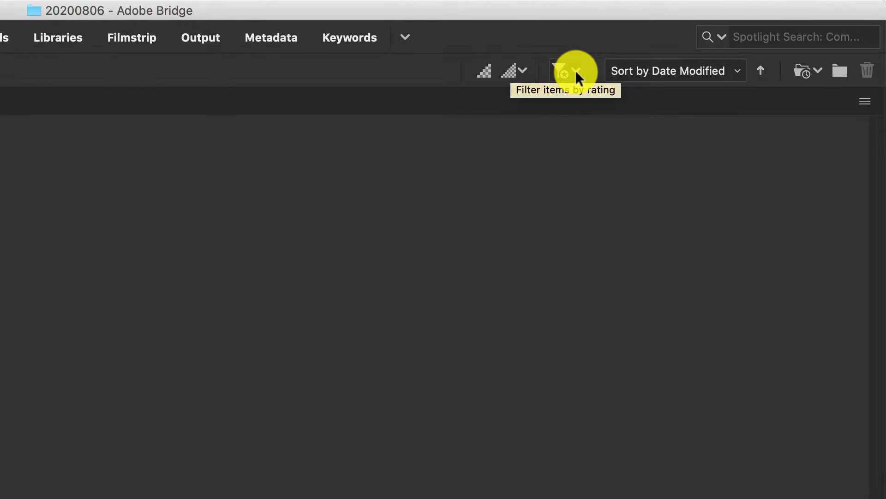
Look through the options for filtering items by rating and return to the Essentials workspace
left_click(576, 70)
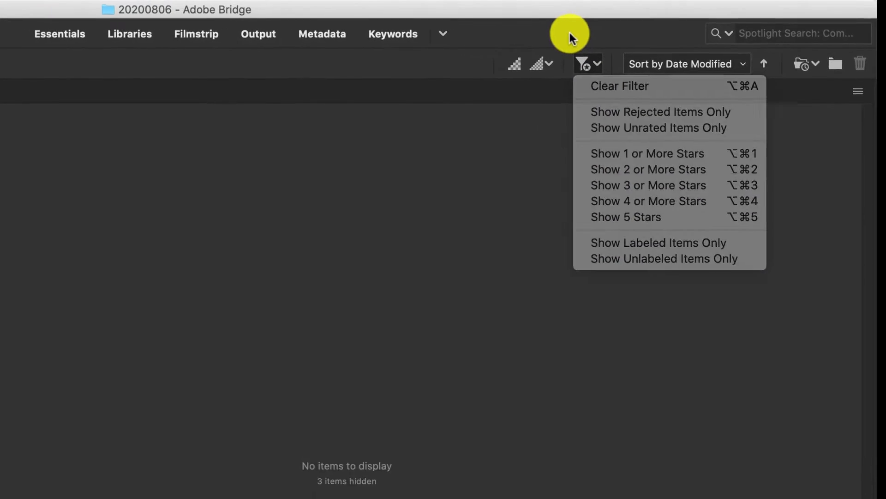
left_click(569, 32)
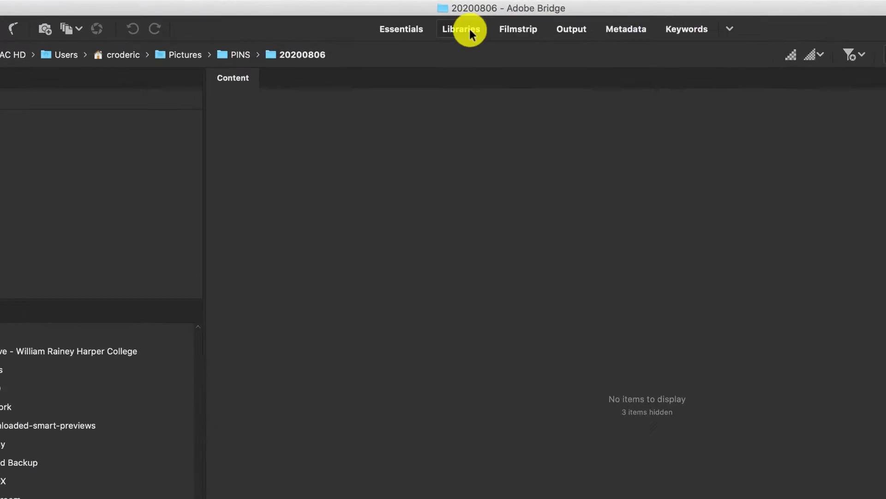
left_click(432, 37)
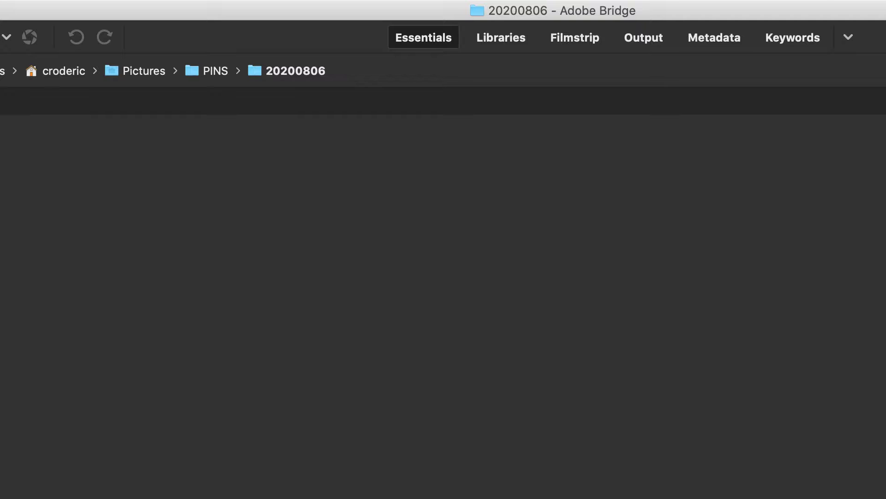
left_click(528, 483)
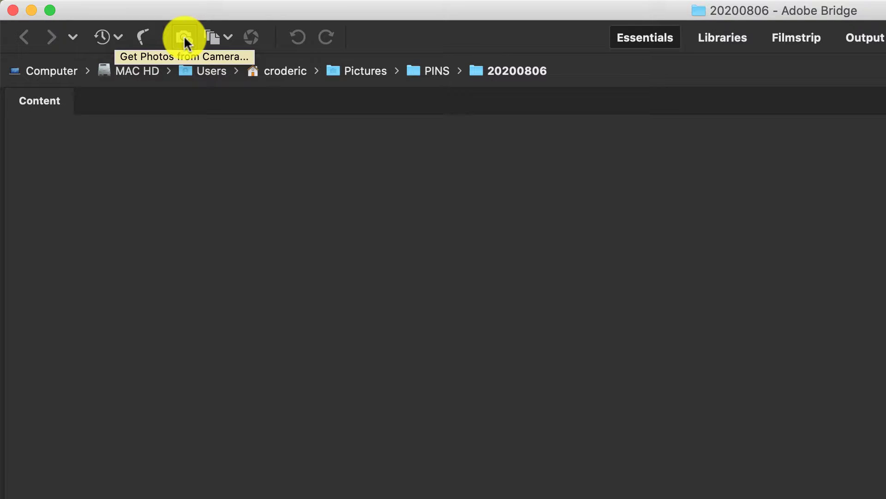
Open the Photo Downloader for getting photos from a camera and compare its standard dialog with the advanced one
left_click(184, 38)
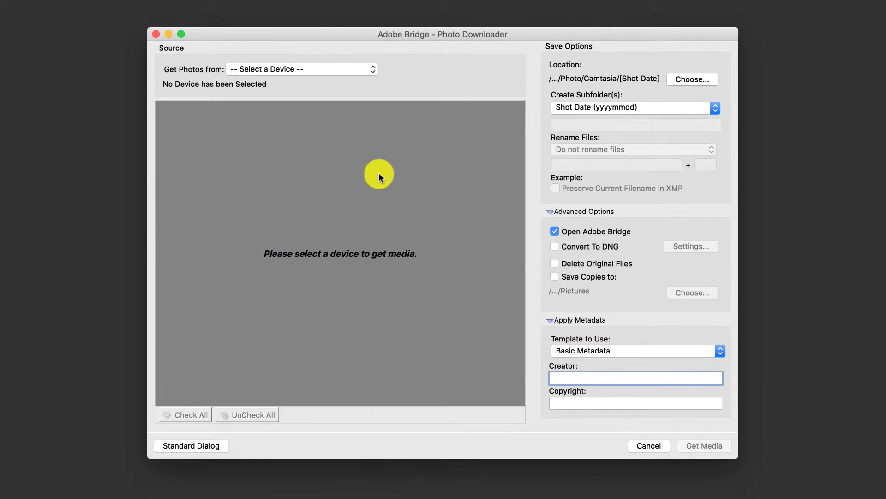
left_click(184, 446)
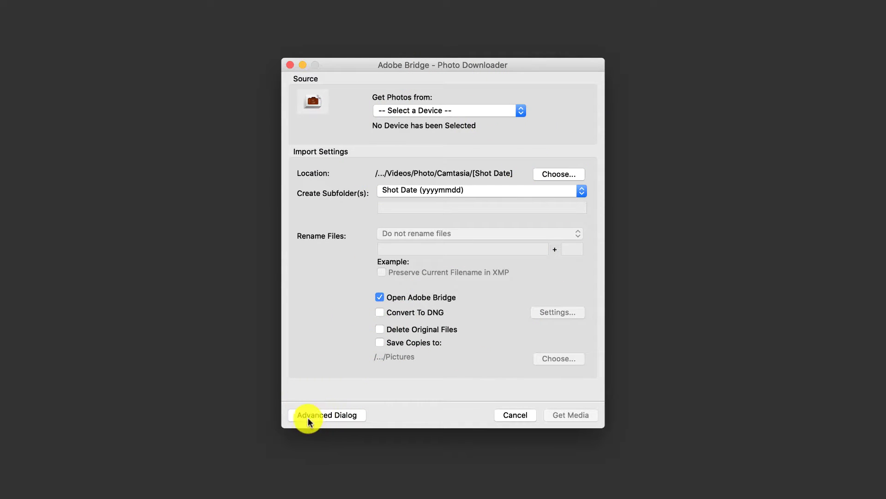
left_click(322, 417)
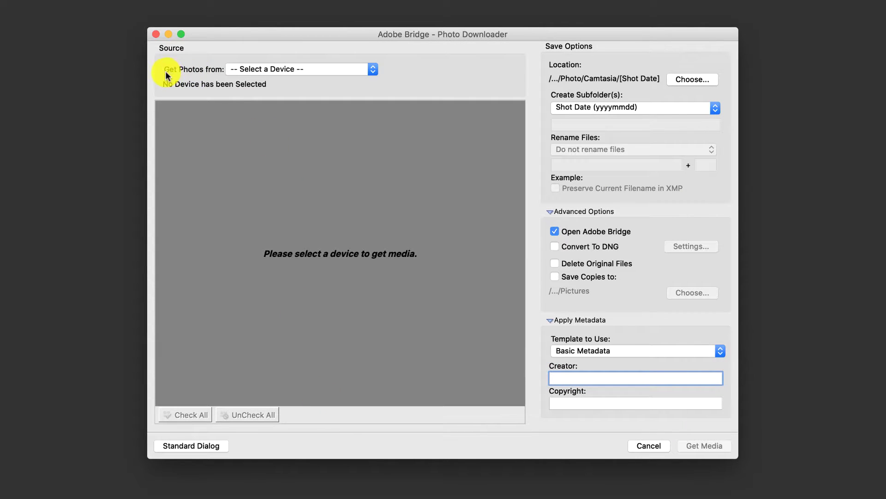
Choose the Untitled device as the photo source and maximize the Photo Downloader window
left_click(253, 69)
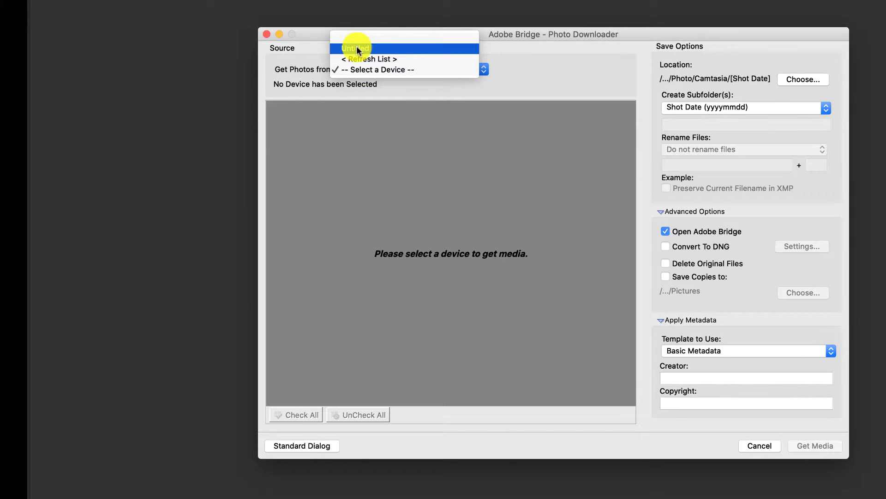
left_click(351, 48)
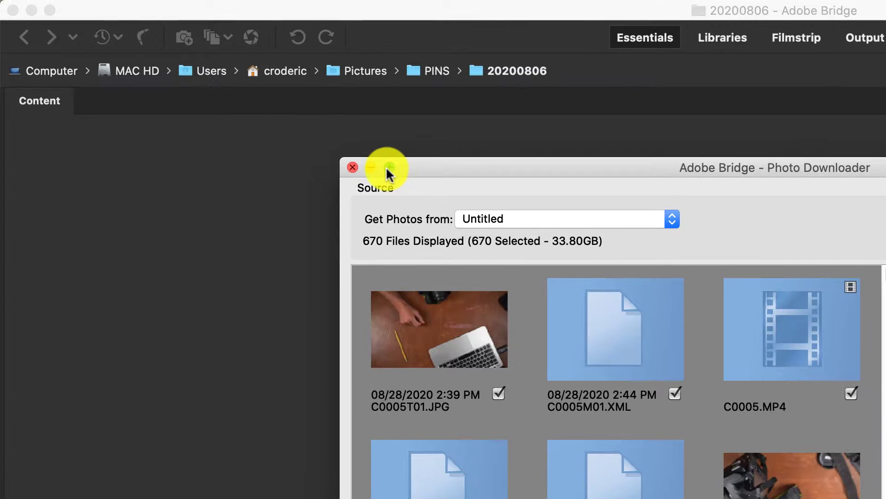
mouse_move(183, 35)
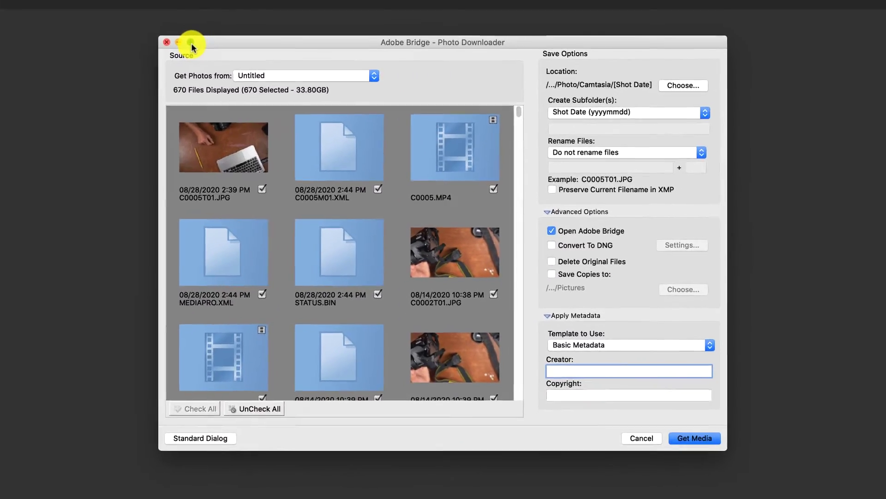
left_click(191, 47)
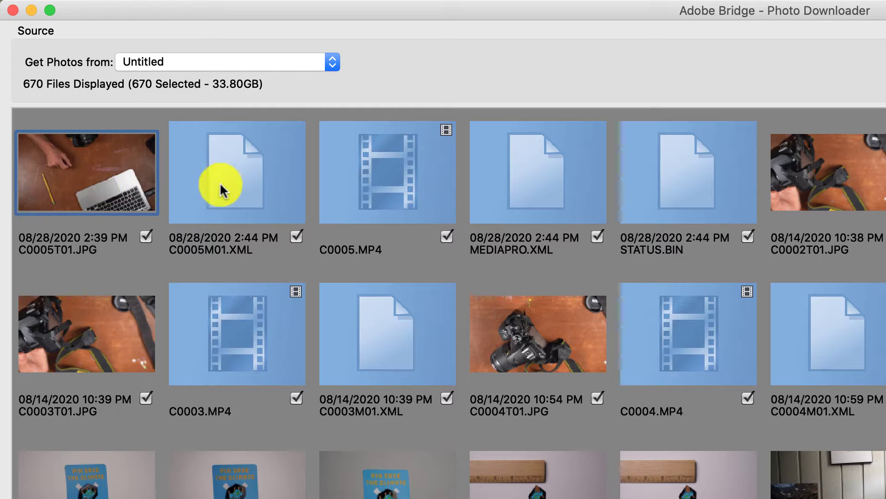
Examine the files on the device, highlighting the first-row items from C0005M01.XML to C0002T01.JPG one by one and browsing the thumbnails below
left_click(236, 184)
left_click(367, 172)
left_click(538, 180)
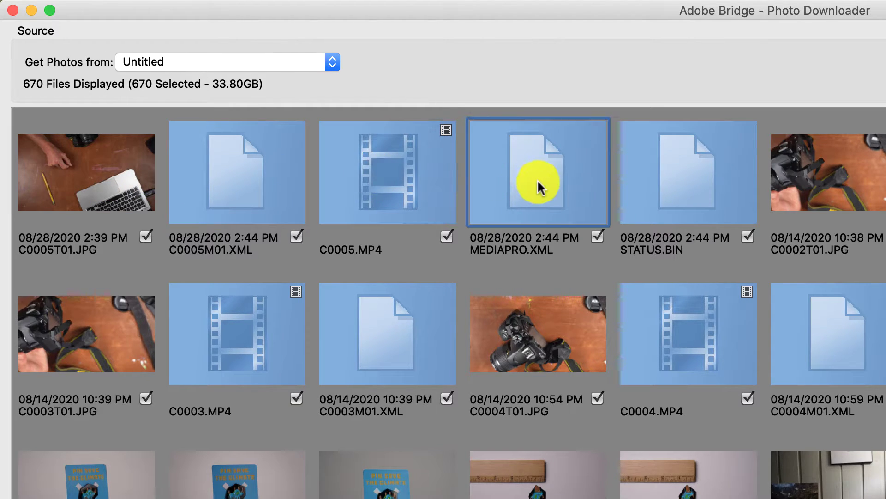
left_click(679, 175)
left_click(830, 181)
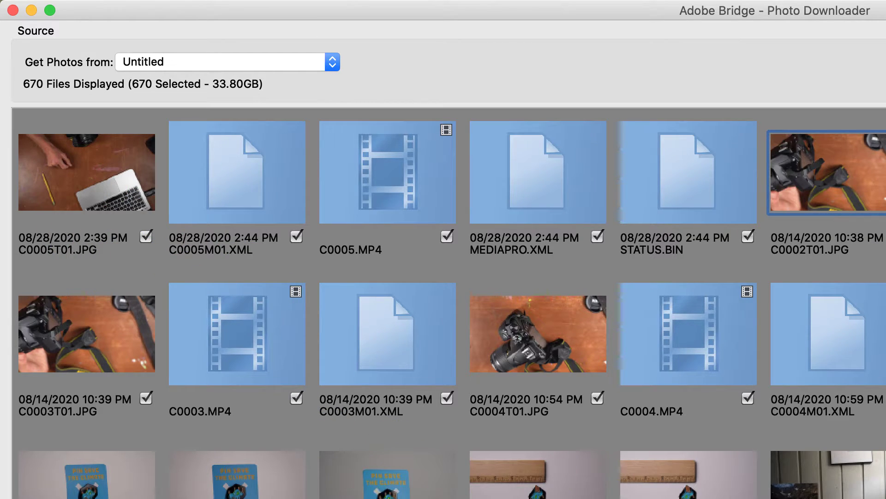
scroll(809, 432, "down", 7)
scroll(809, 432, "up", 7)
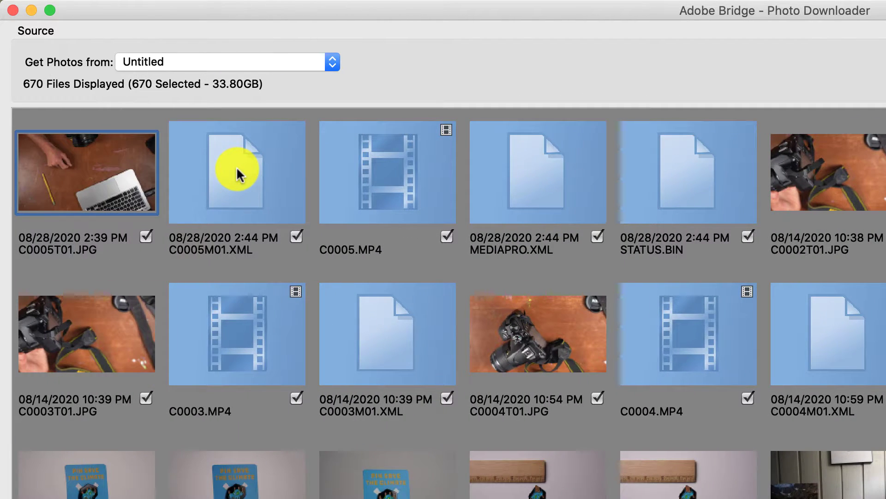
Highlight C0005M01.XML and C0005T01.JPG alternately to compare them, ending on C0005.MP4
left_click(236, 168)
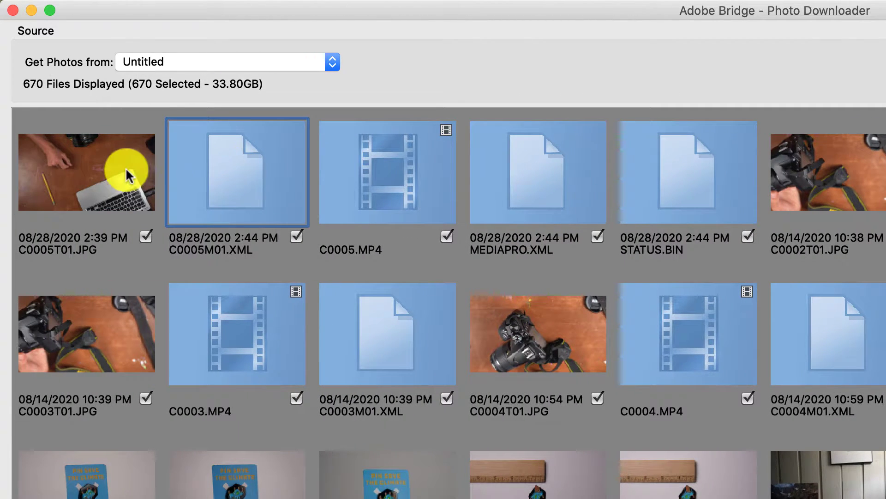
left_click(122, 176)
left_click(224, 159)
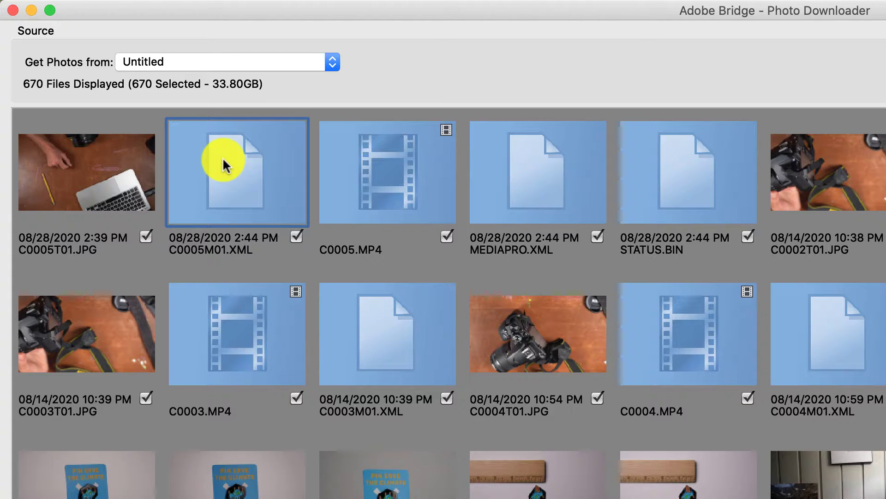
left_click(100, 159)
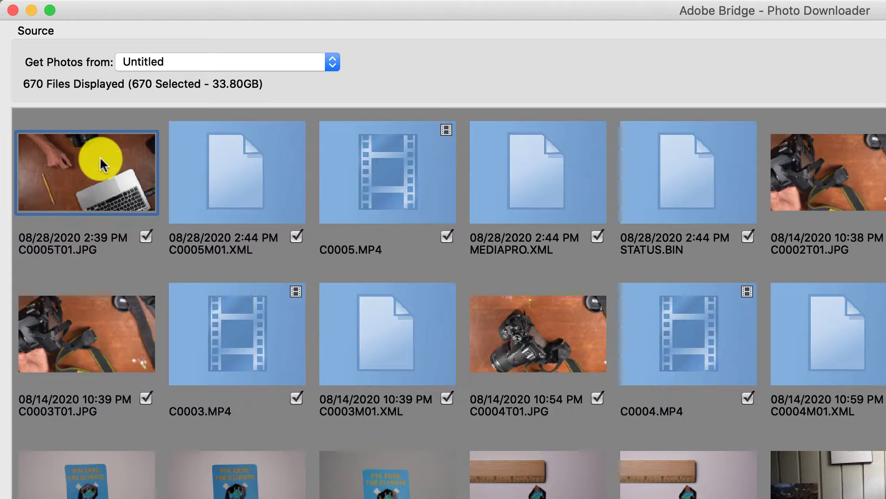
left_click(382, 177)
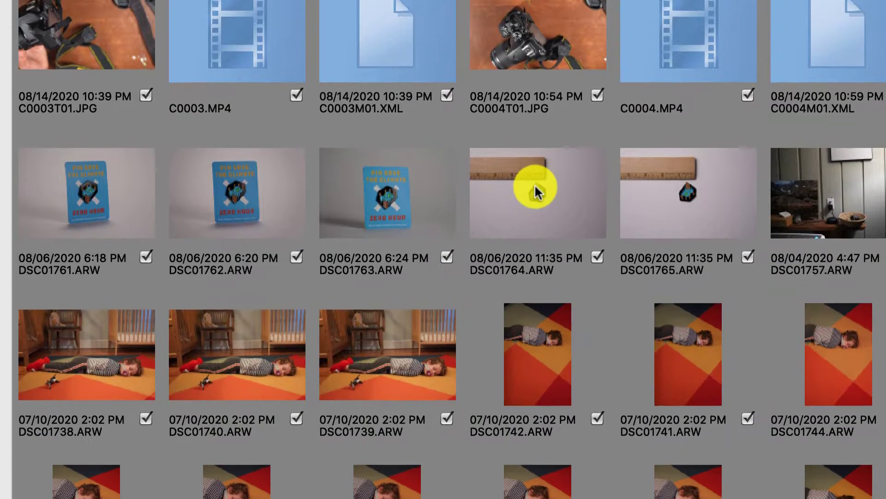
Highlight the range from DSC01764.ARW through DSC01743.ARW and remove DSC01743, DSC01744, DSC01757, DSC01765 and DSC01742 from the selection
left_click(535, 184)
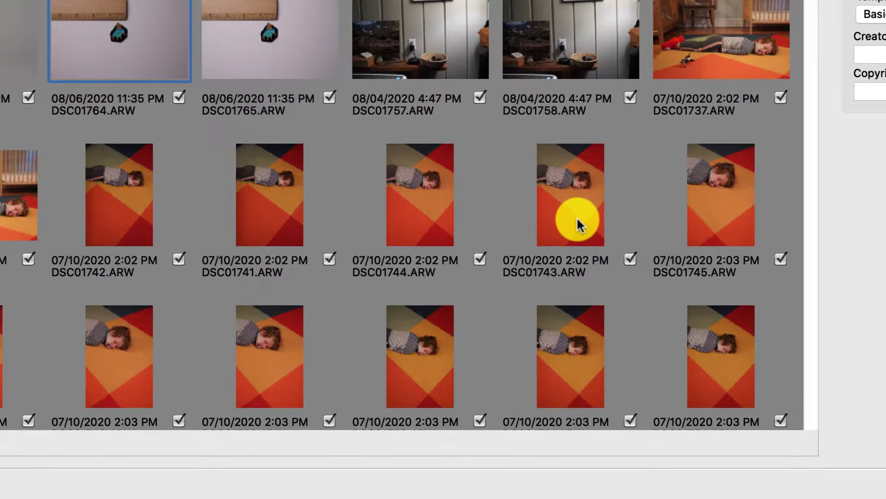
left_click(885, 365, "shift")
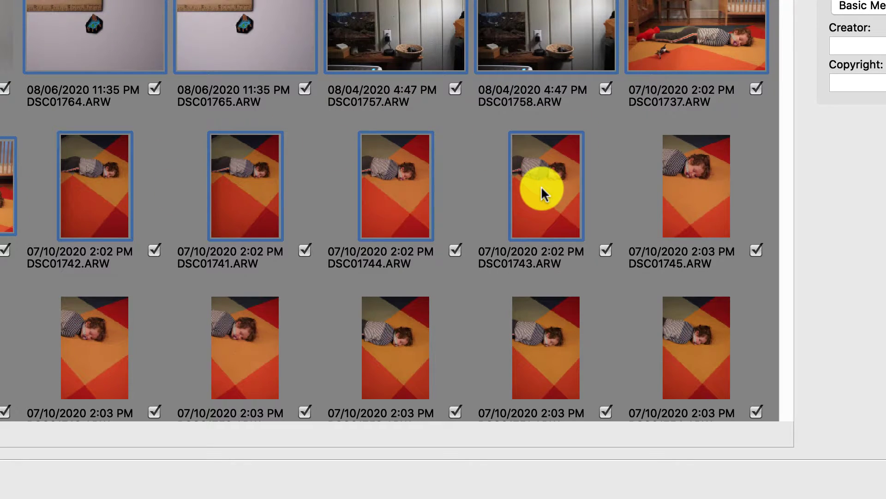
left_click(528, 189, "super")
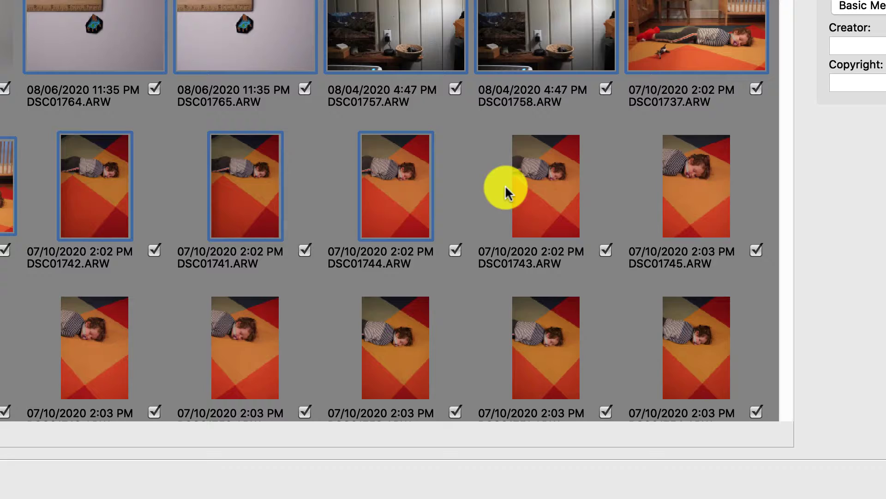
left_click(406, 191, "super")
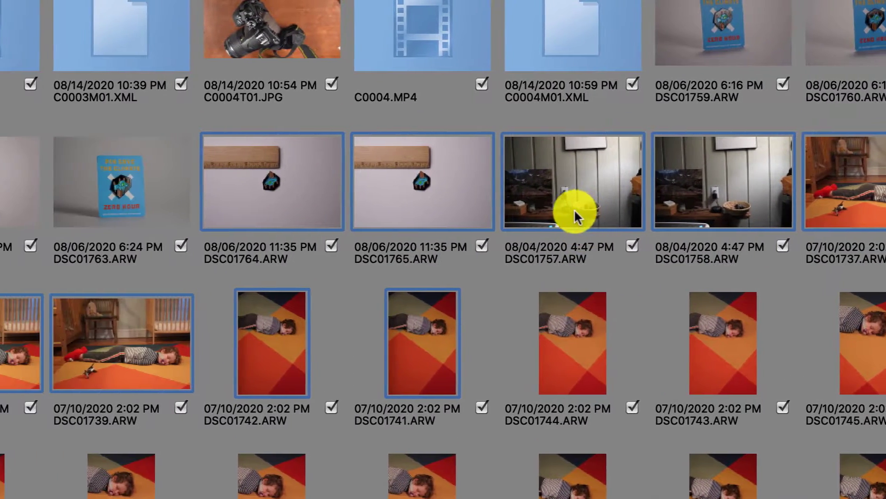
left_click(430, 203, "super")
left_click(243, 335, "super")
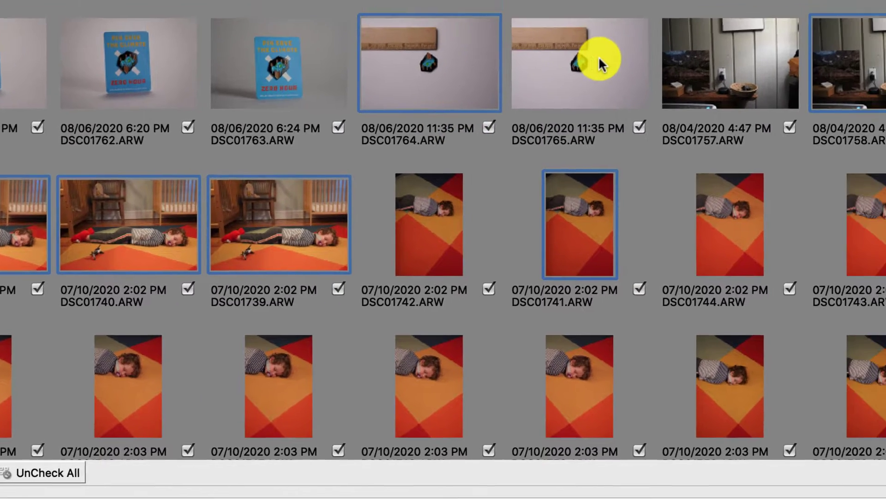
Highlight DSC01765.ARW, DSC01757.ARW and DSC01758.ARW one at a time
left_click(598, 56)
left_click(736, 64)
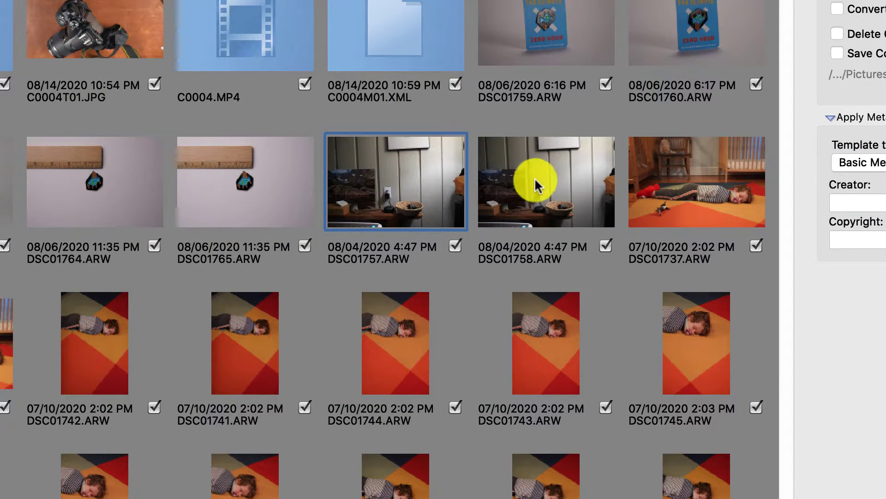
left_click(869, 59)
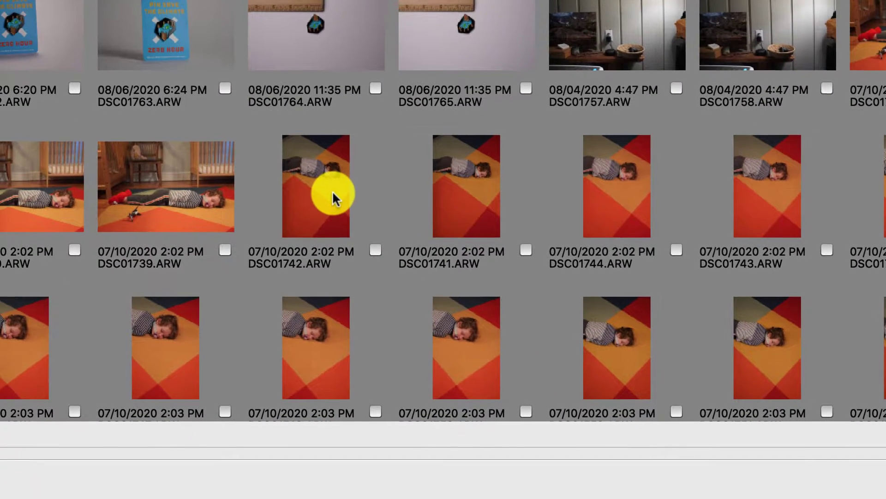
Highlight DSC01742.ARW through DSC01744.ARW and check all three together for import
left_click(332, 197)
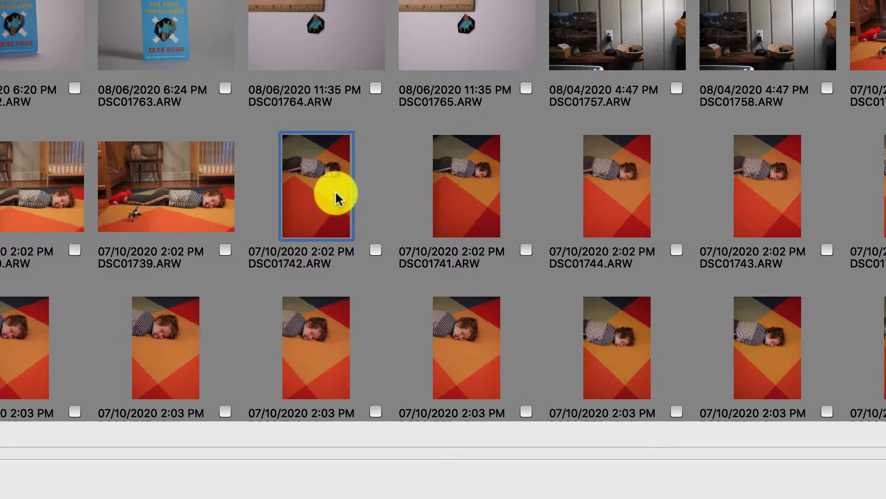
left_click(629, 175, "shift")
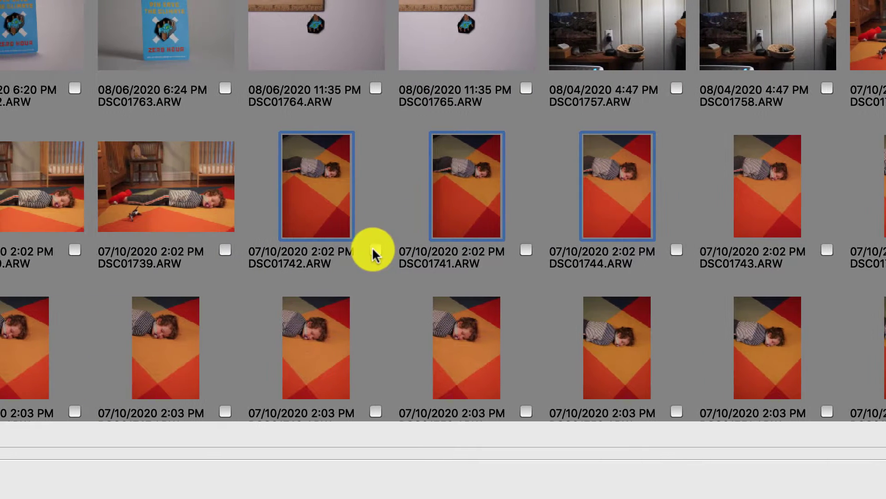
left_click(154, 250)
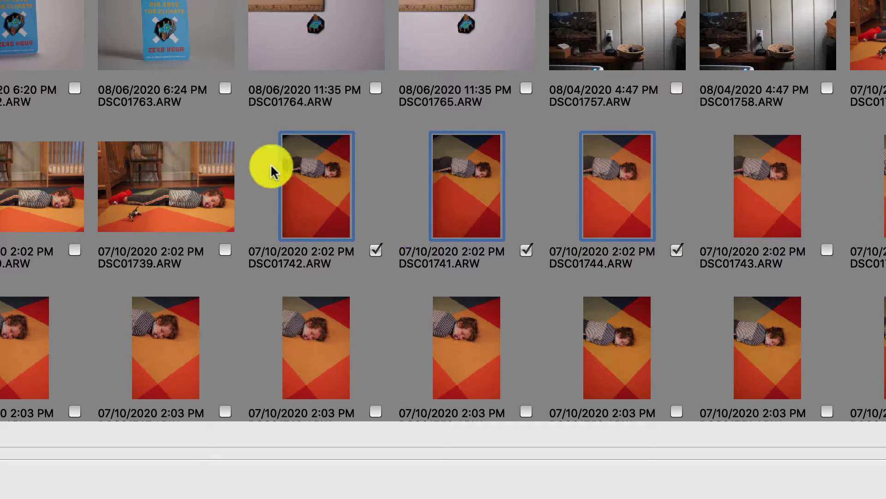
Toggle the import check marks of the three highlighted photos off and on twice
left_click(376, 252)
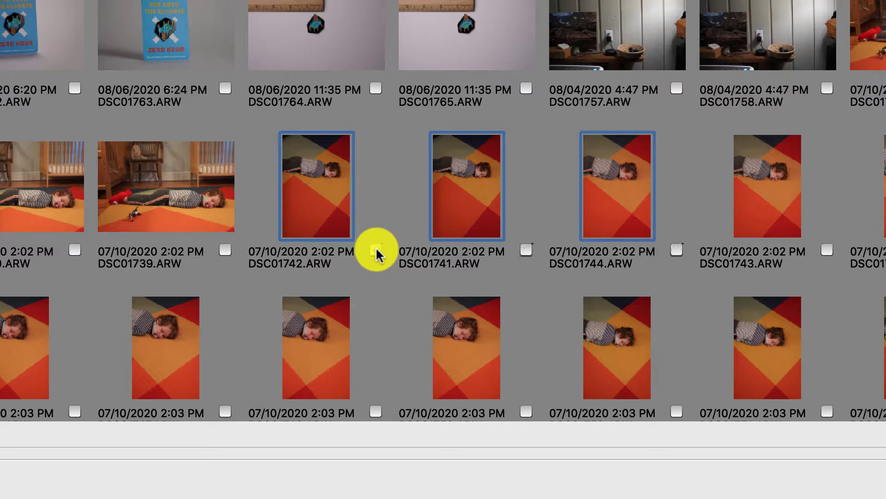
left_click(376, 252)
left_click(376, 251)
left_click(377, 252)
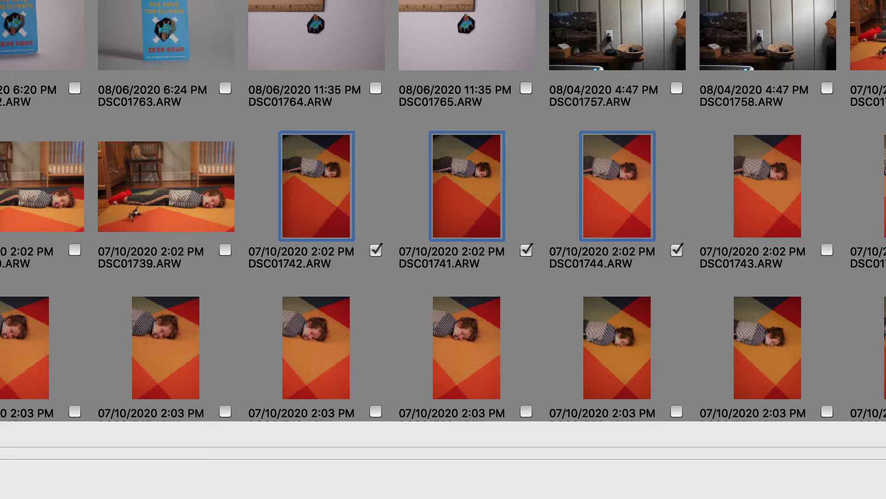
Open the folder chooser for the save location and show the contents of the Pictures folder as a list
scroll(443, 231, "up", 5)
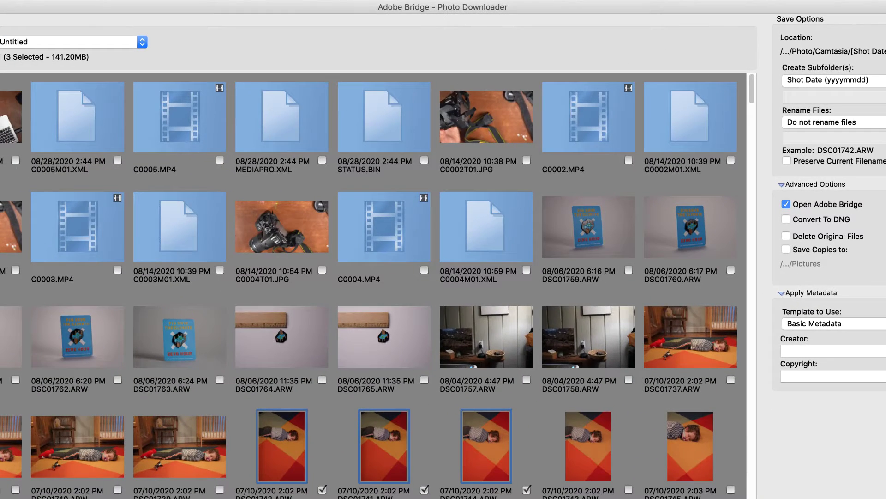
left_click(881, 38)
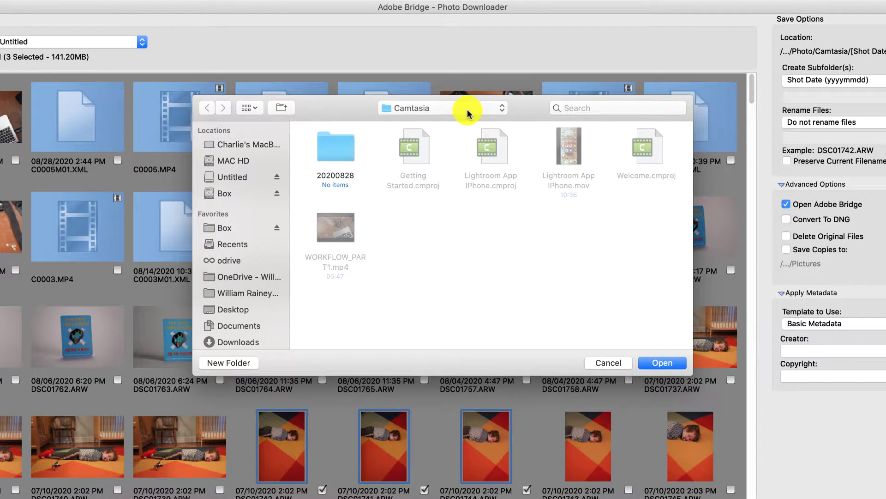
scroll(265, 203, "down", 5)
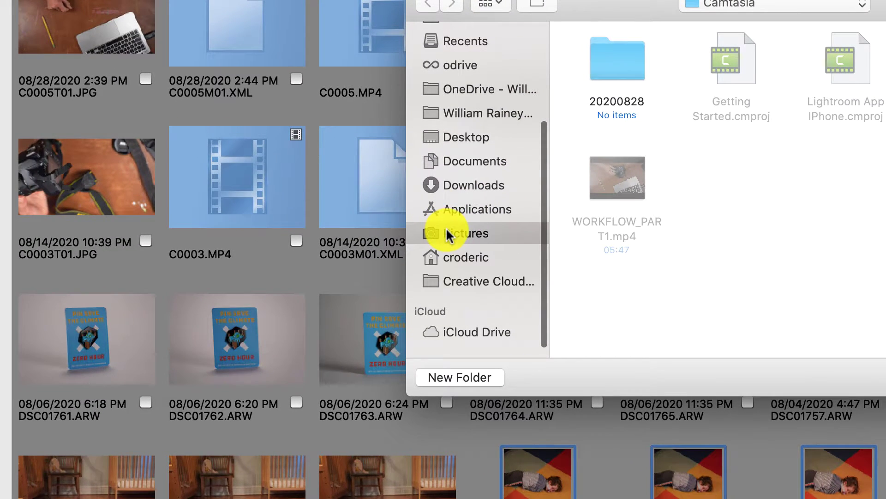
left_click(448, 233)
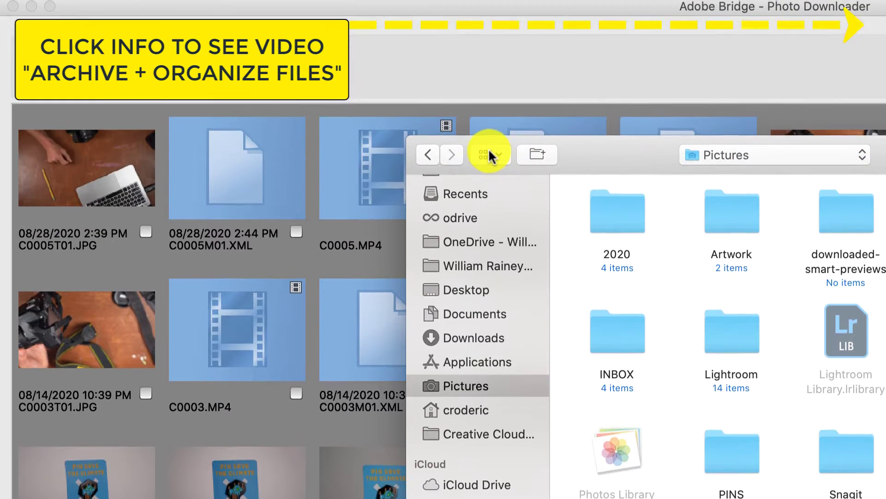
left_click(489, 2)
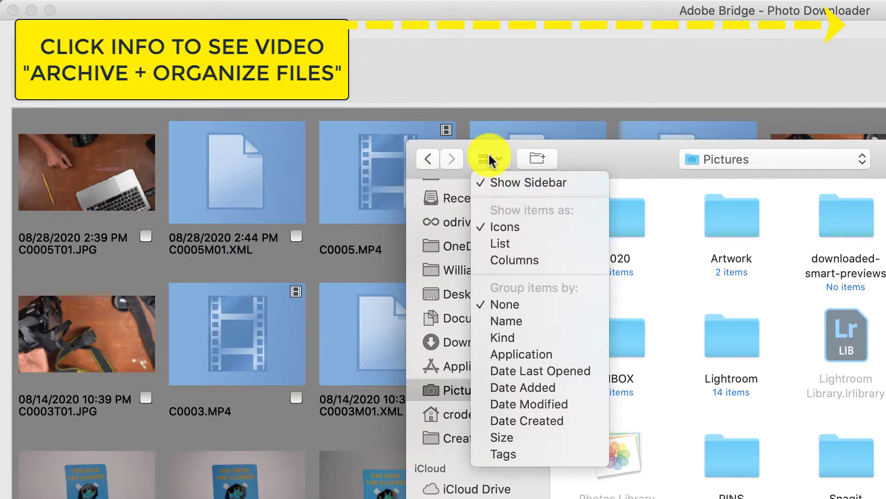
left_click(502, 242)
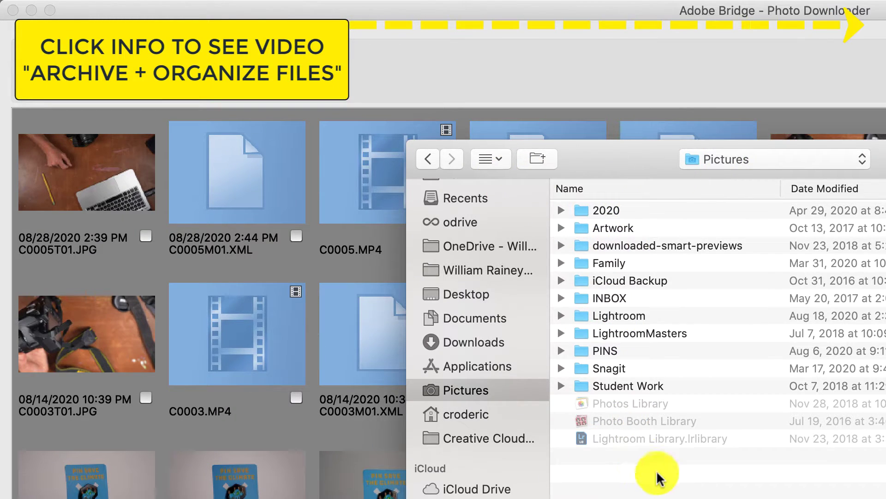
Create a new folder named ASSIGNMENTS inside Pictures
key("super+shift+n")
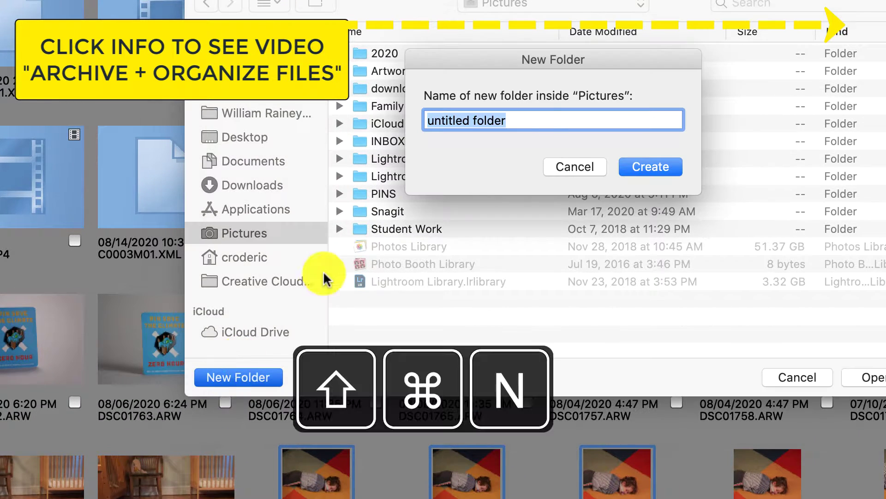
type("ASS")
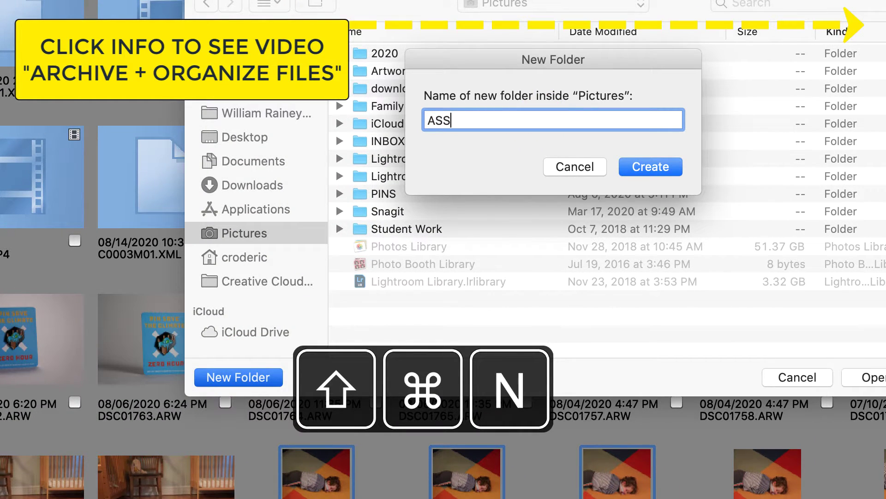
type("IGNMENTS")
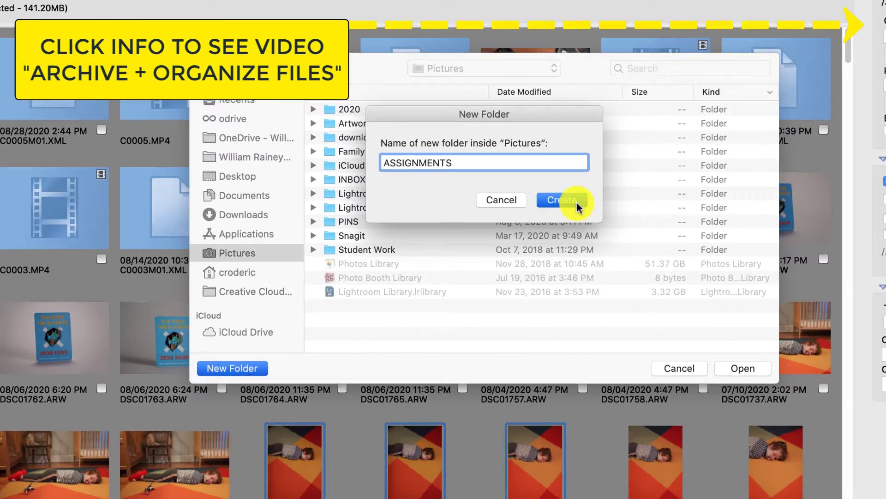
left_click(578, 207)
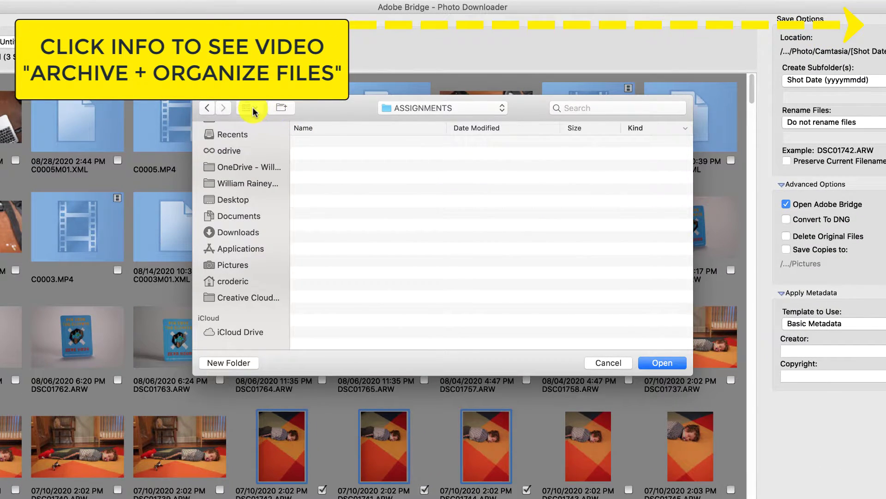
Switch the folder chooser to column view and create a folder named LONG 1 inside ASSIGNMENTS
left_click(252, 108)
left_click(261, 176)
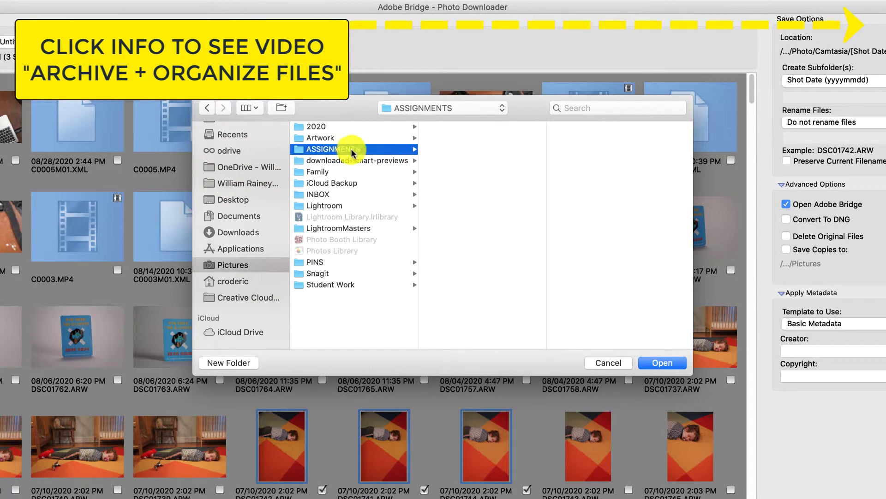
key("shift+super+n")
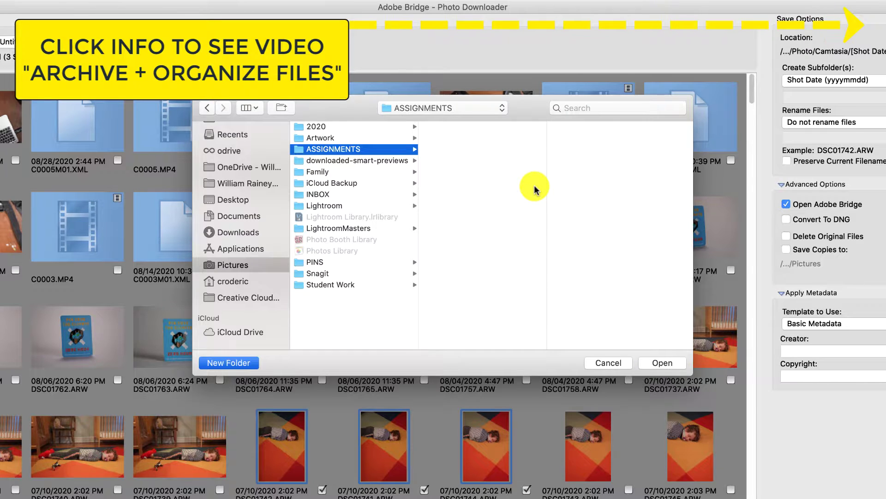
type("LONG 1")
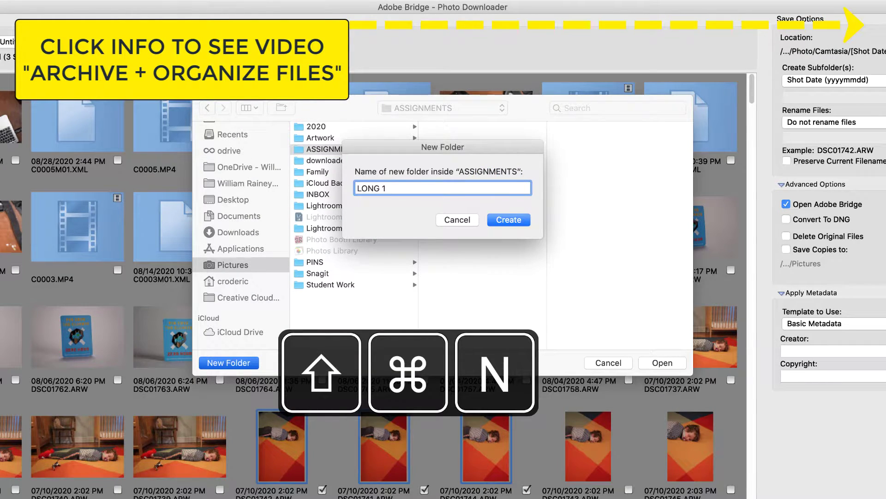
key("Return")
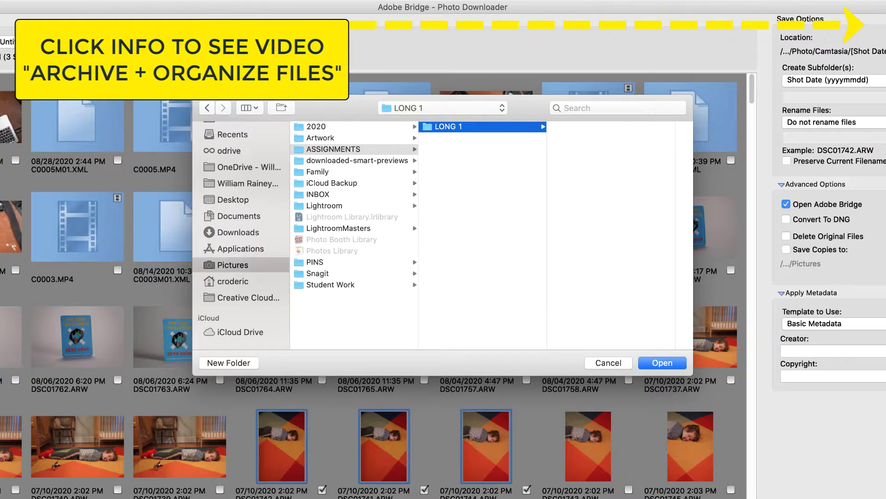
Create two folders named PART 1 and PART 2 inside LONG 1
key("shift+super+n")
type("PART 1")
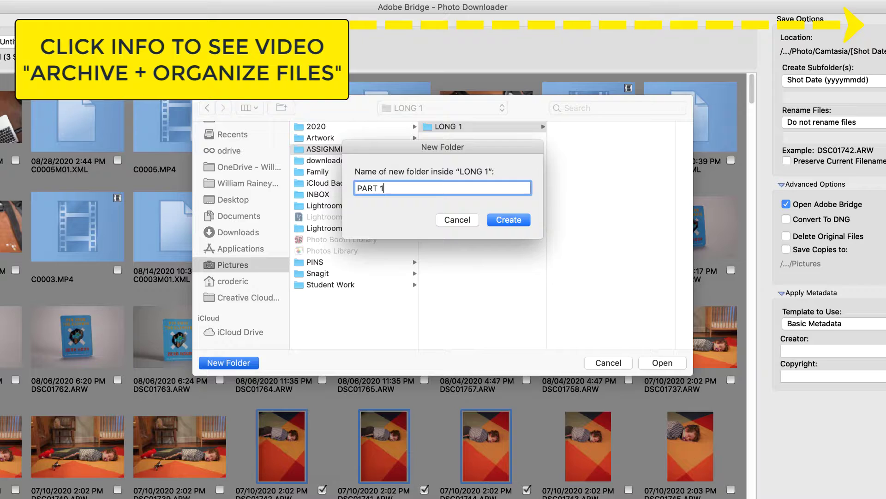
key("Return")
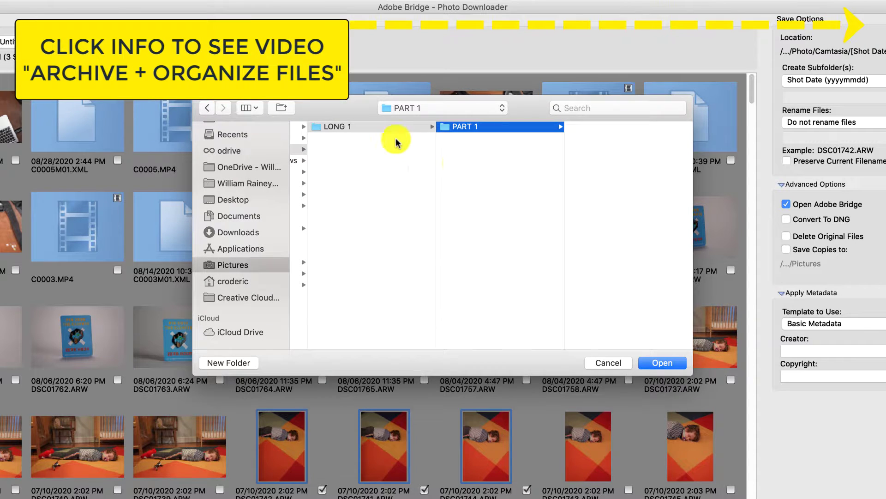
left_click(378, 127)
key("super+shift+n")
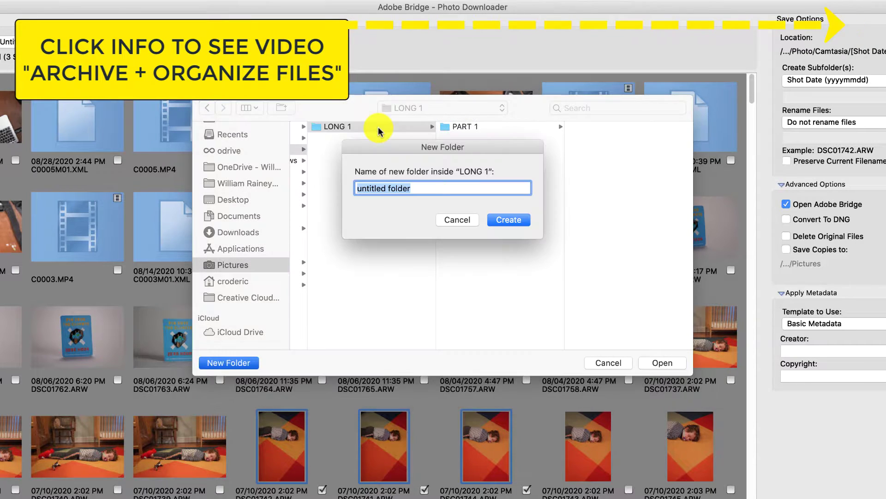
type("PART 2")
key("Return")
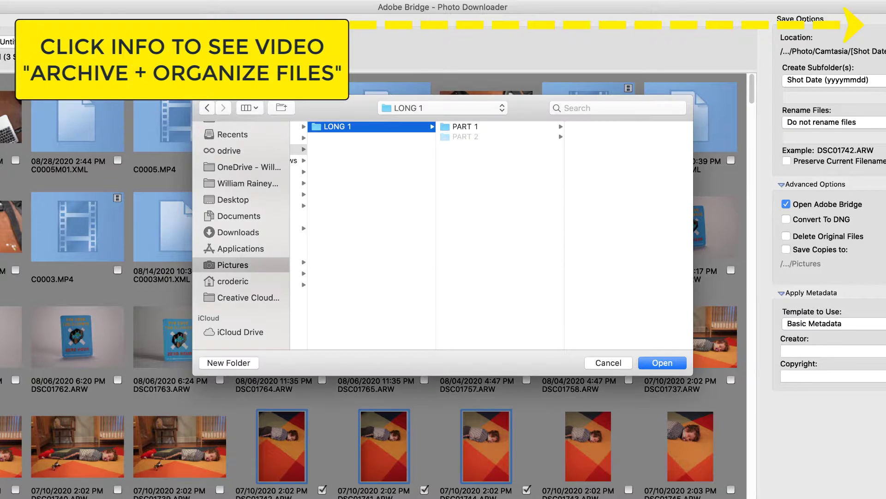
Create two folders named RAW and PSD inside PART 2
left_click(461, 137)
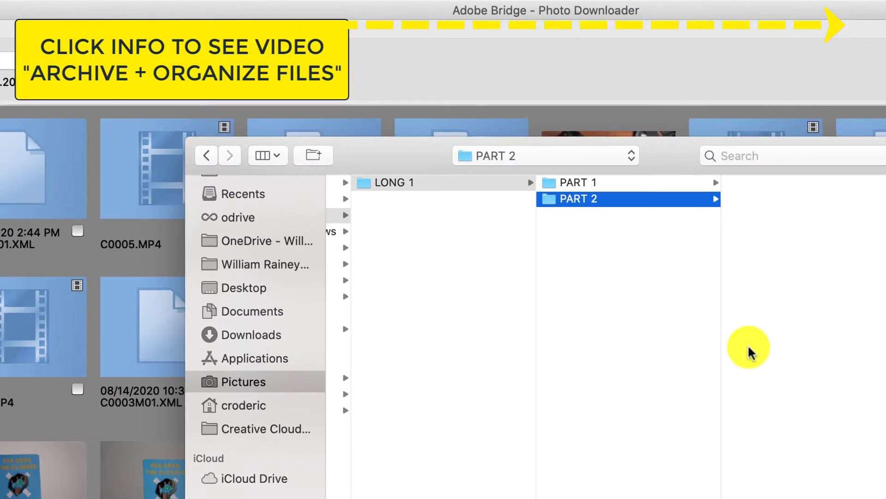
key("super+shift+n")
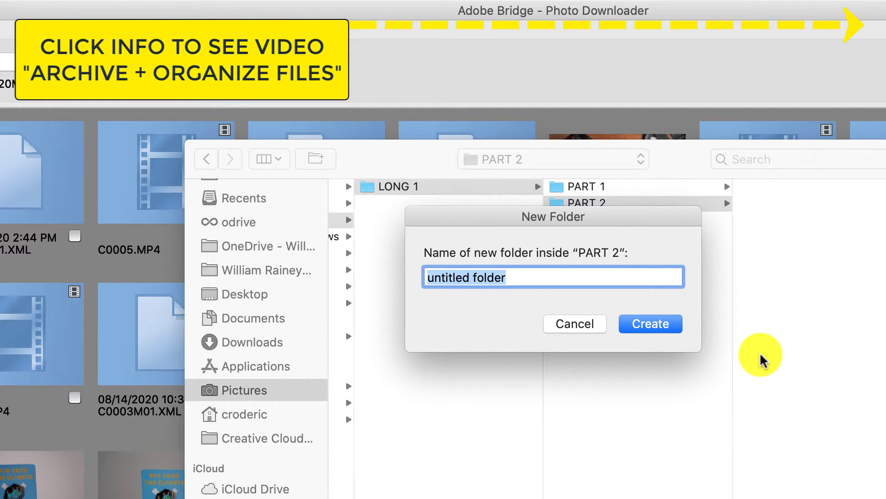
type("RAW")
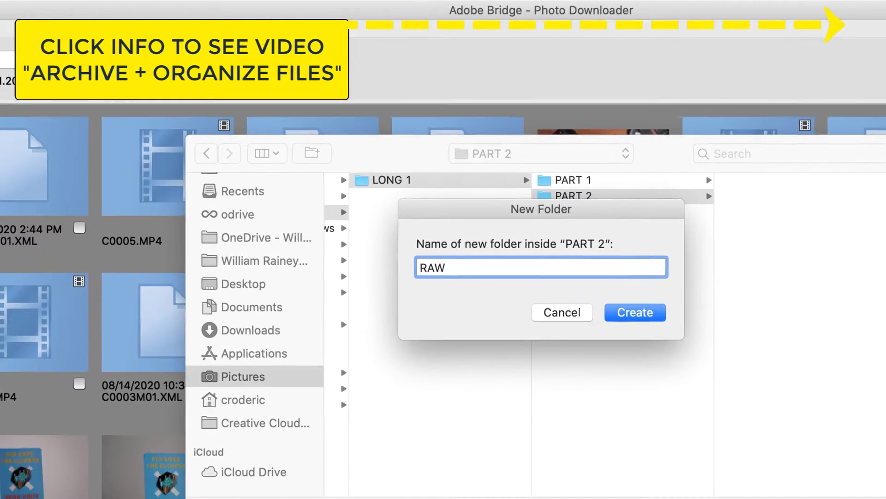
key("Return")
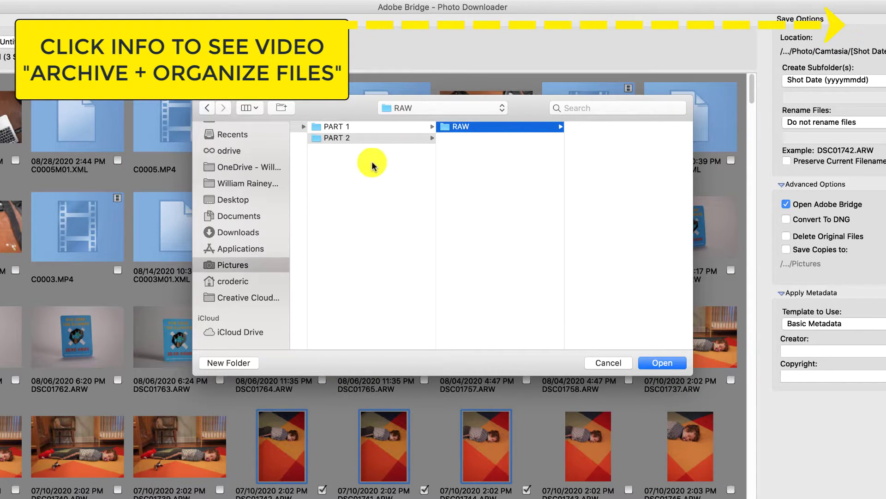
left_click(363, 136)
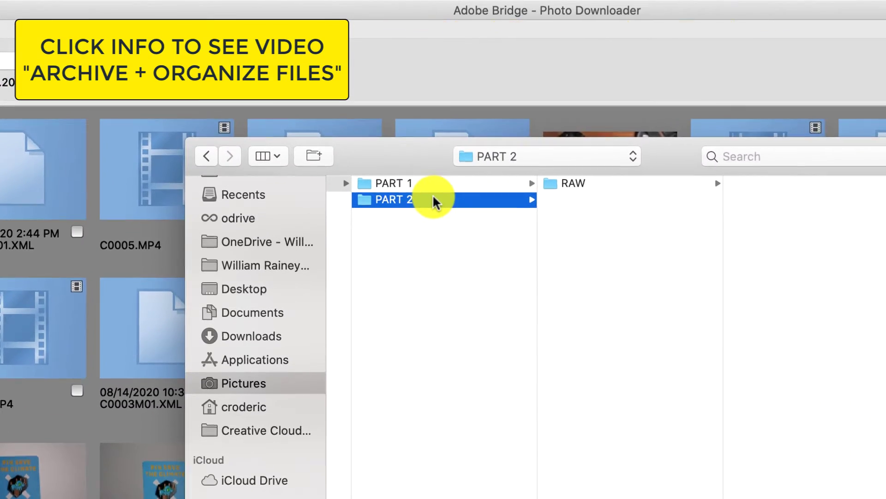
key("super+shift+n")
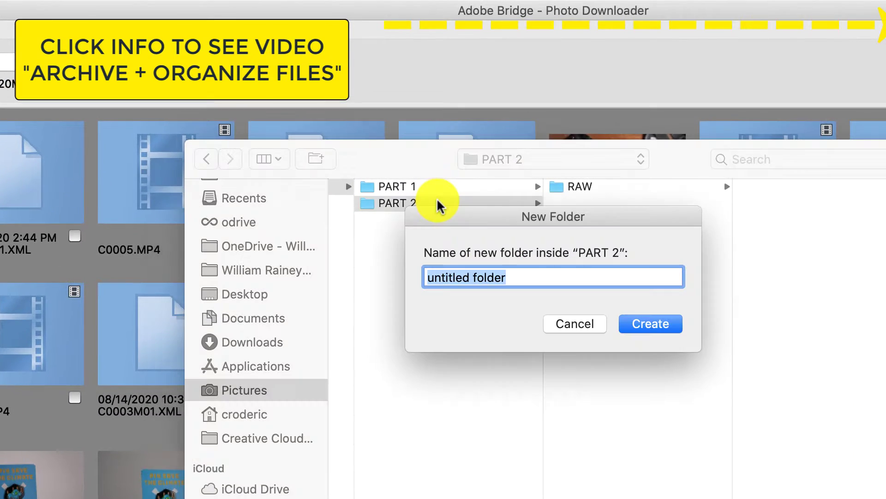
type("PSD")
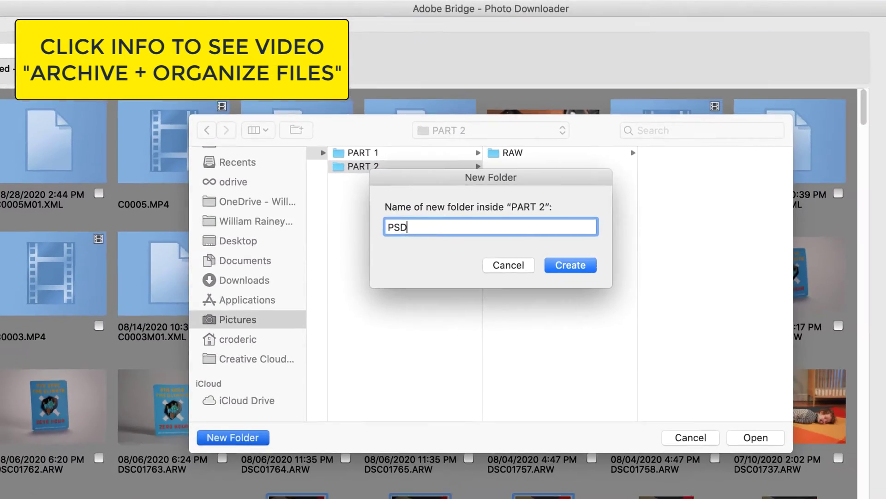
key("Return")
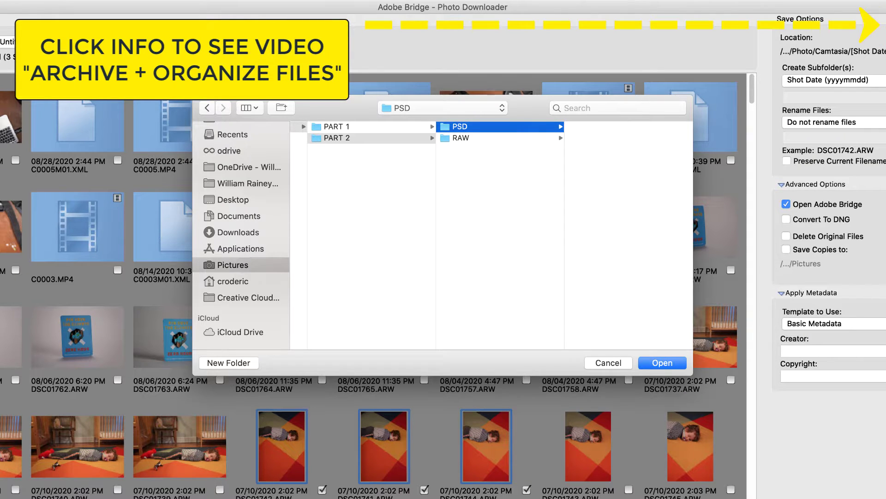
key("Return")
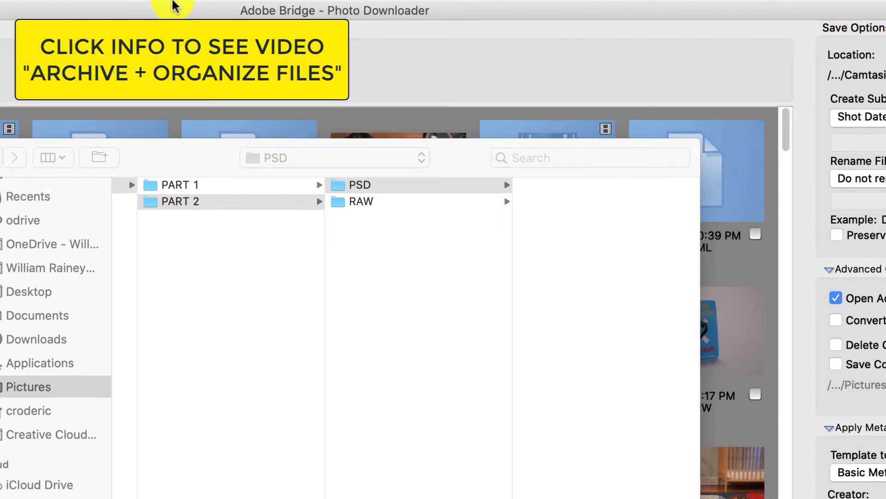
left_click(499, 213)
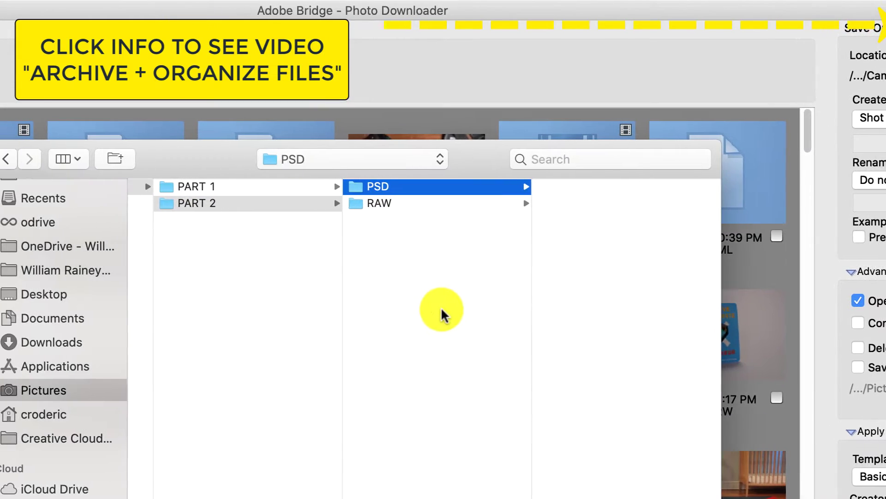
Create a folder named TIFF PRINT inside PART 2
left_click(456, 203)
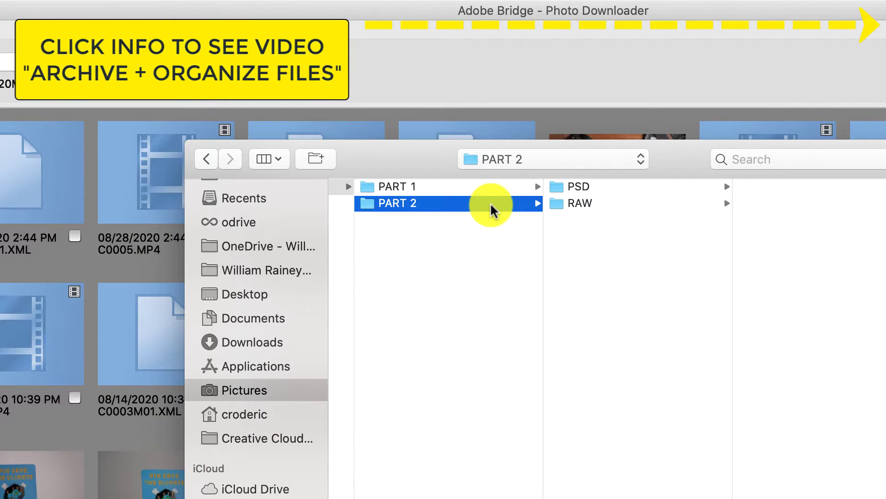
key("super+shift+n")
type("TIFF")
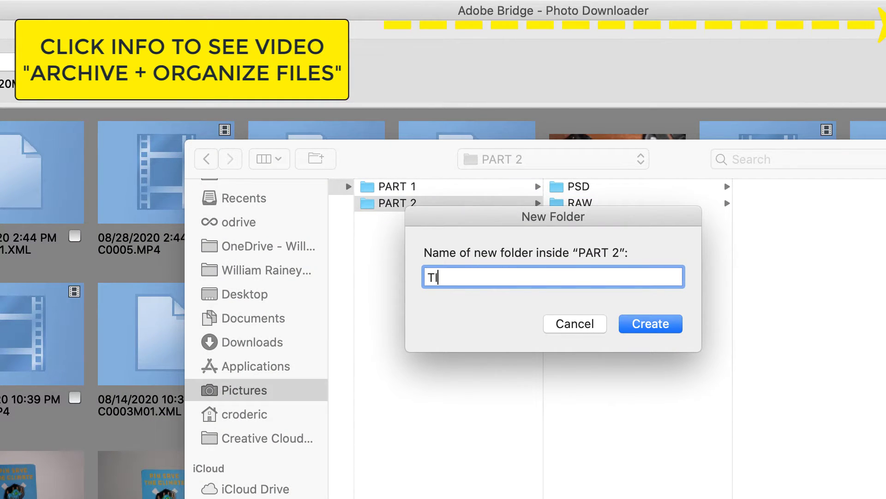
type(" PRINT")
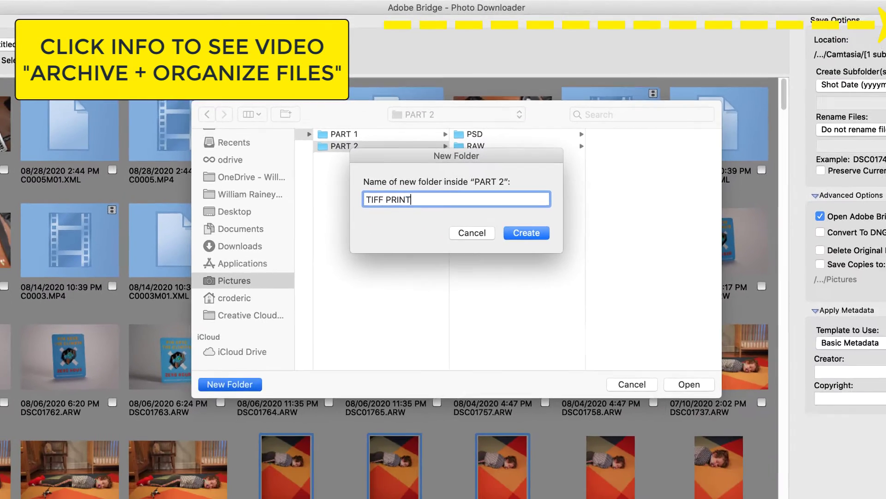
key("Return")
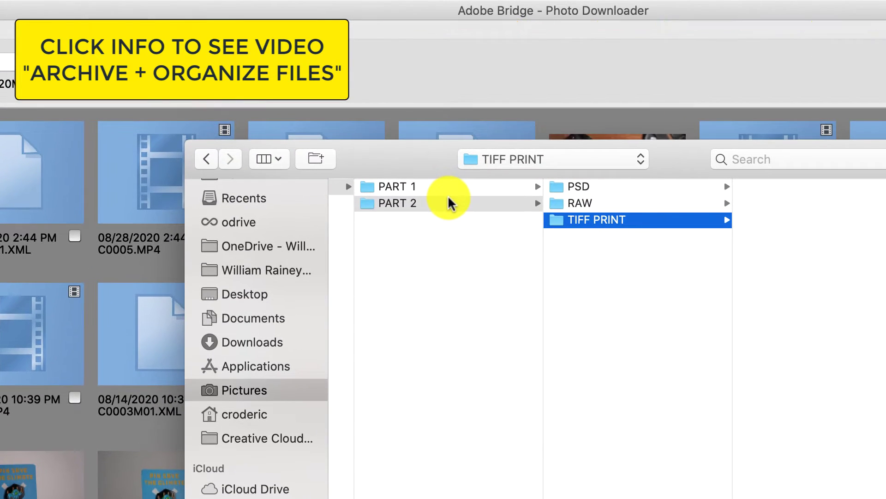
Create a folder named WEB JPEG inside PART 2
left_click(449, 196)
key("super+shift+n")
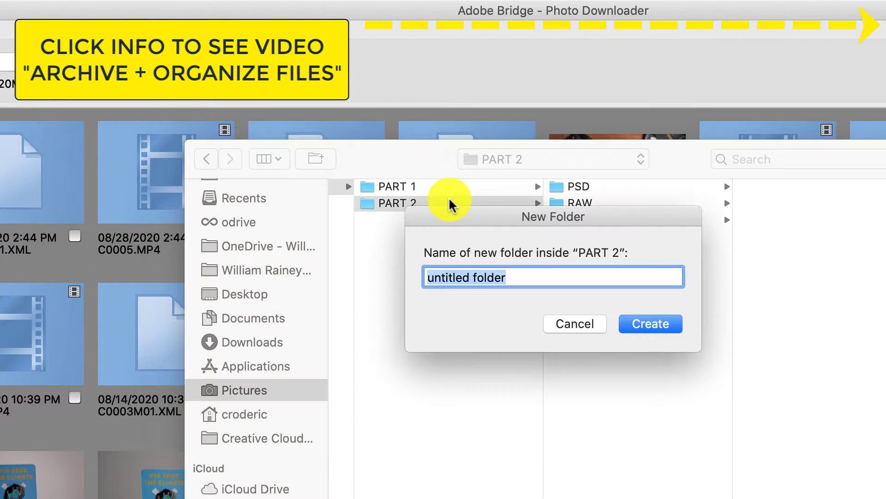
type("JPE")
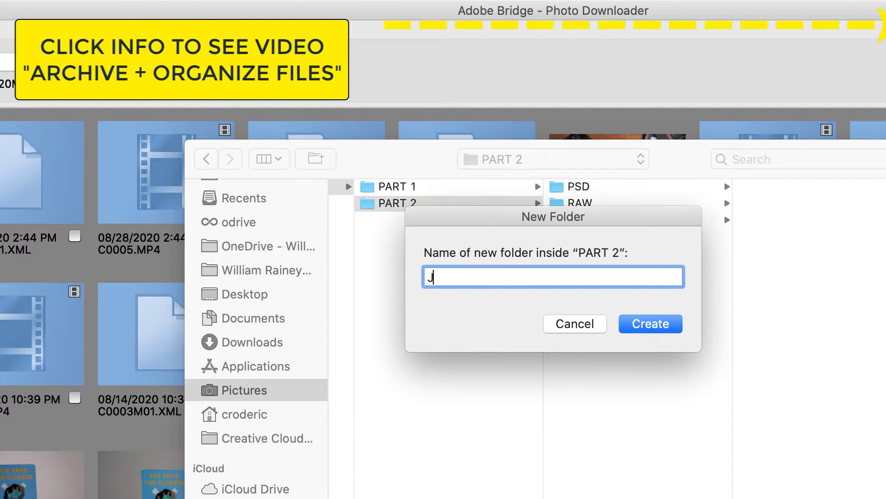
type("G")
key("Left")
key("Left")
key("Left")
key("Left")
type("WEB")
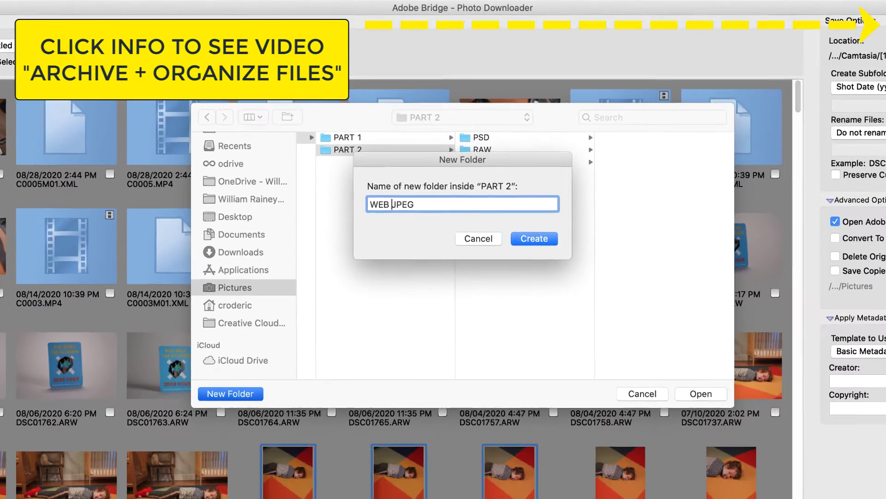
key("Return")
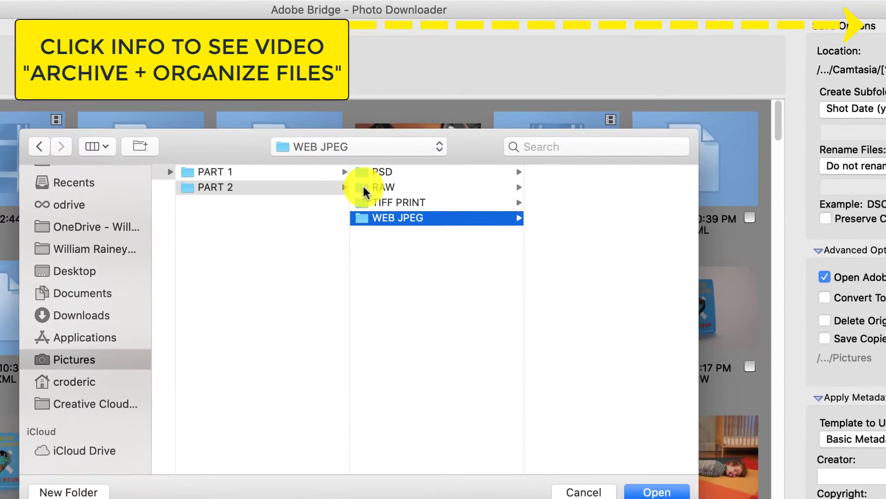
Set the RAW folder inside PART 2 as the save location, with subfolders created by Shot Date (yyyymmdd)
left_click(355, 187)
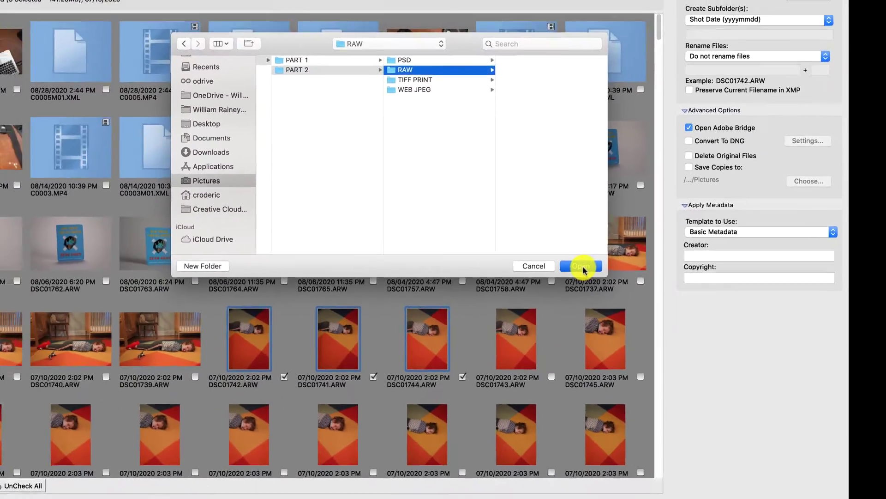
left_click(636, 496)
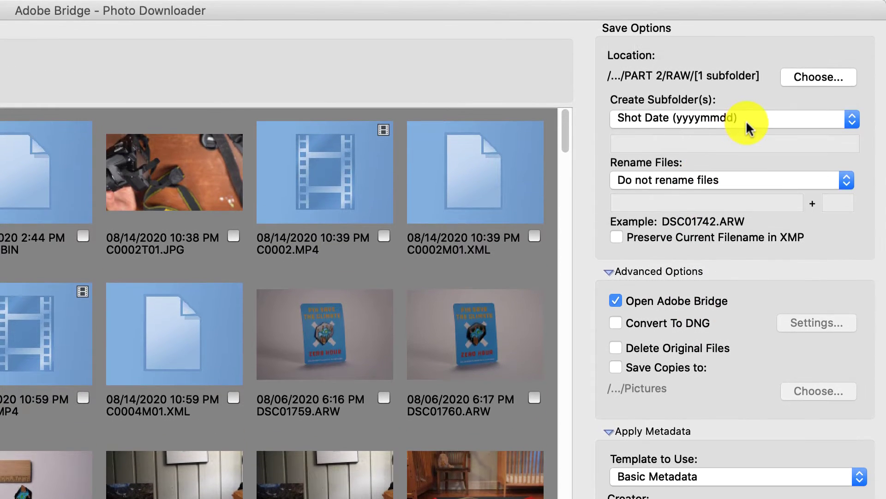
left_click(746, 119)
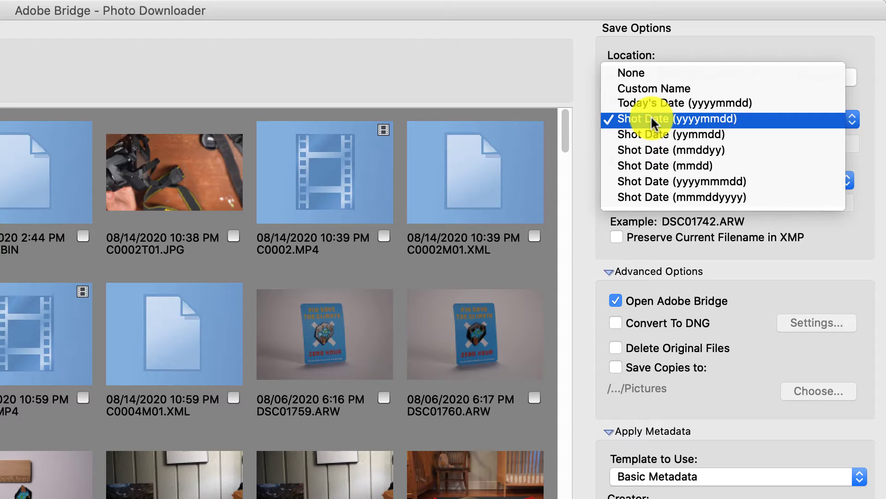
left_click(715, 119)
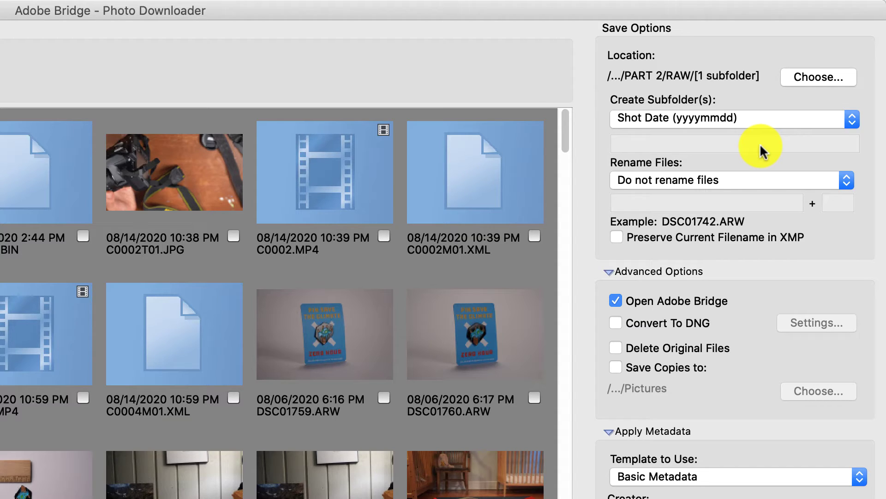
left_click(710, 119)
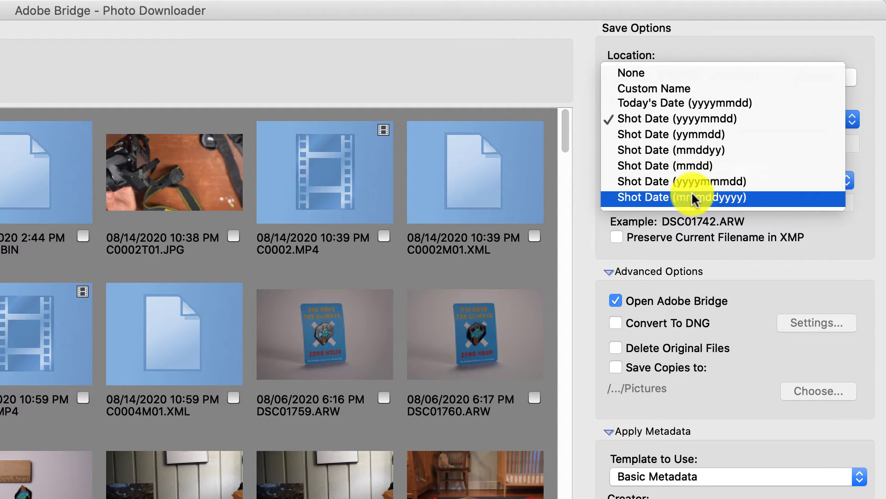
left_click(766, 30)
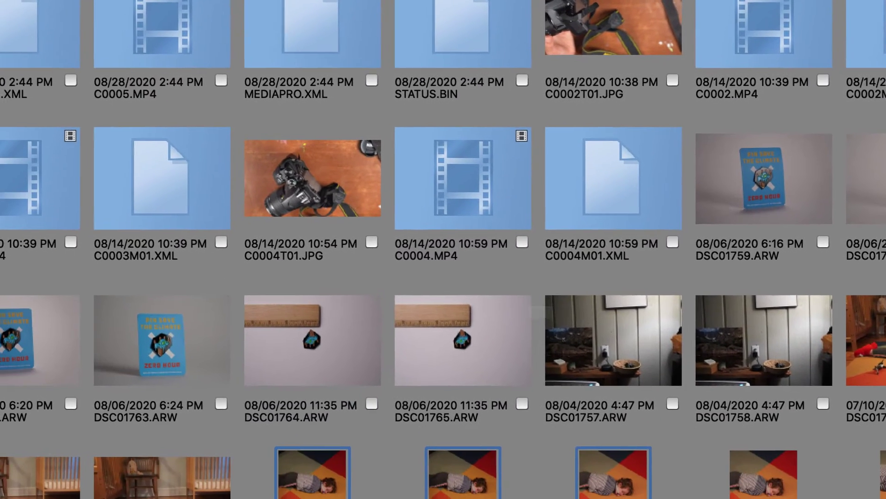
Import the checked photos from the card and close the Photo Downloader
key("Return")
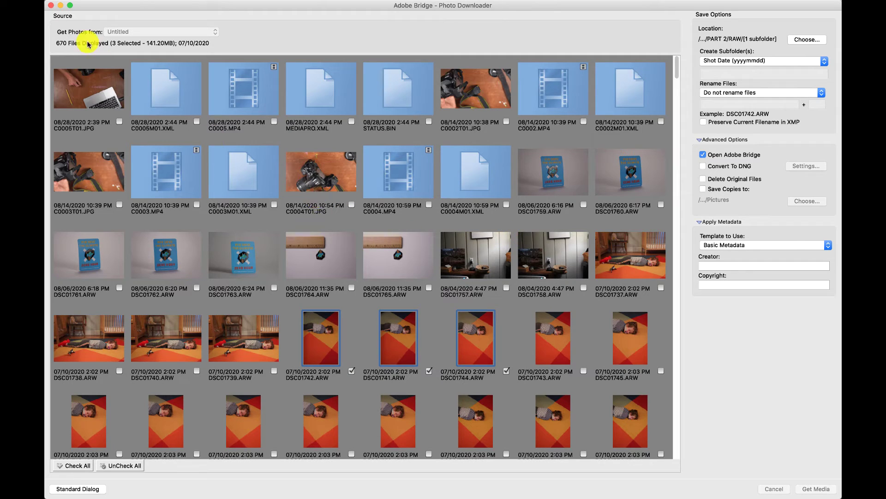
left_click(50, 5)
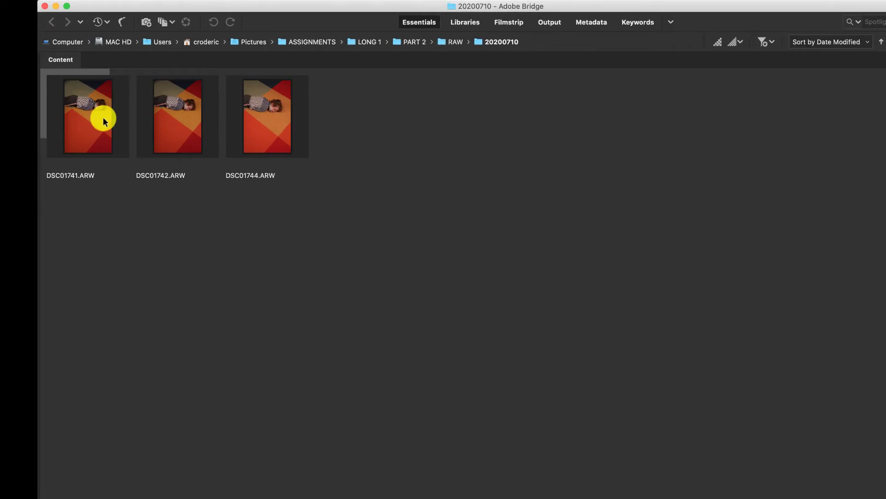
Look through the imported photos in the 20200710 folder one by one
left_click(102, 119)
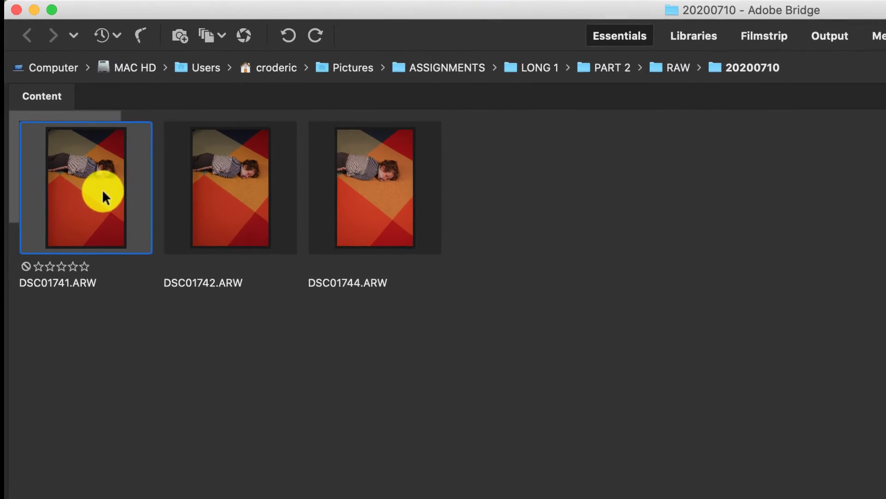
left_click(179, 123)
left_click(260, 122)
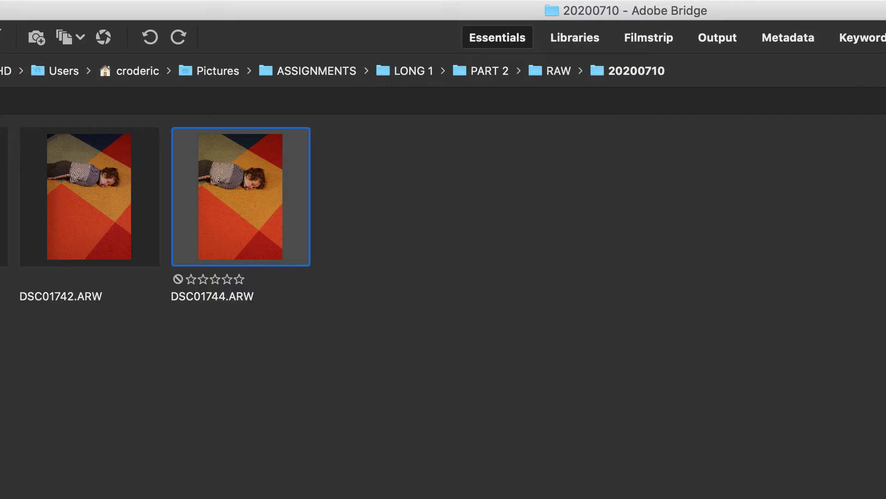
Reset the Essentials workspace to its default panel layout
left_click(445, 35)
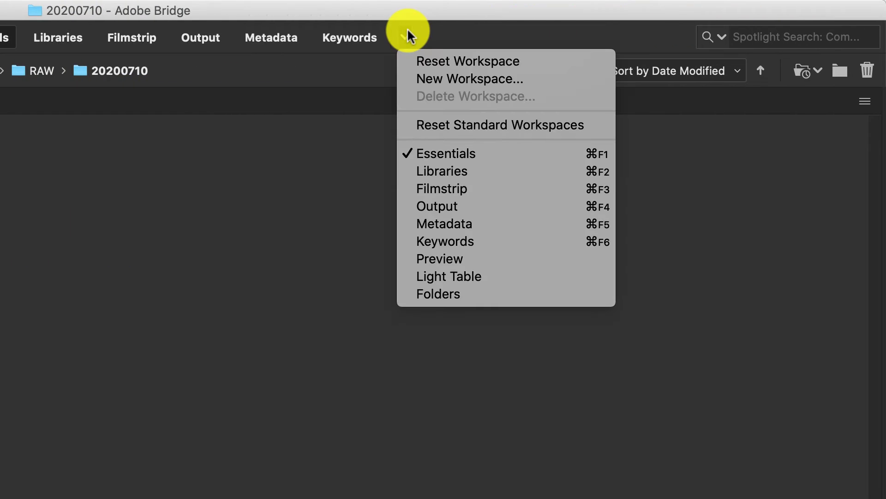
left_click(450, 124)
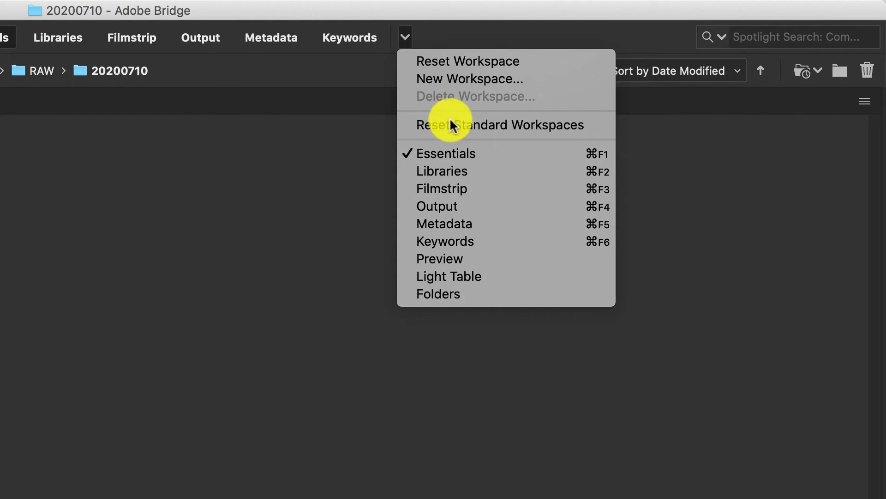
left_click(451, 56)
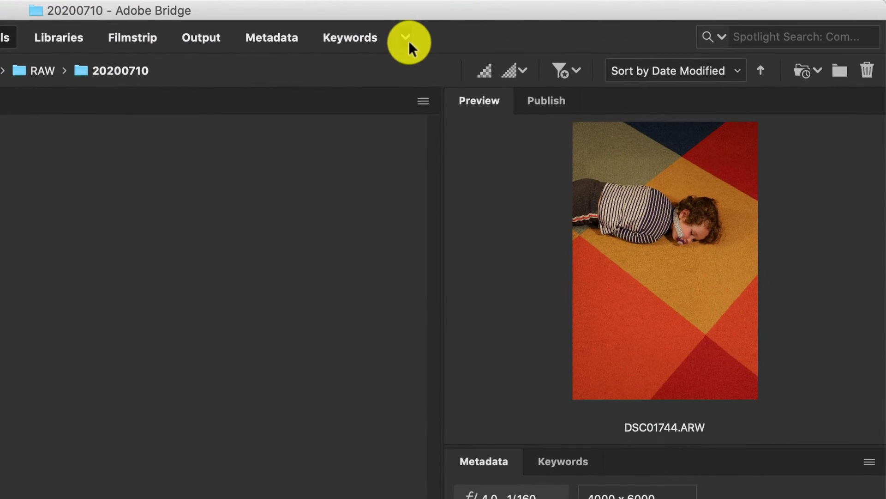
left_click(595, 19)
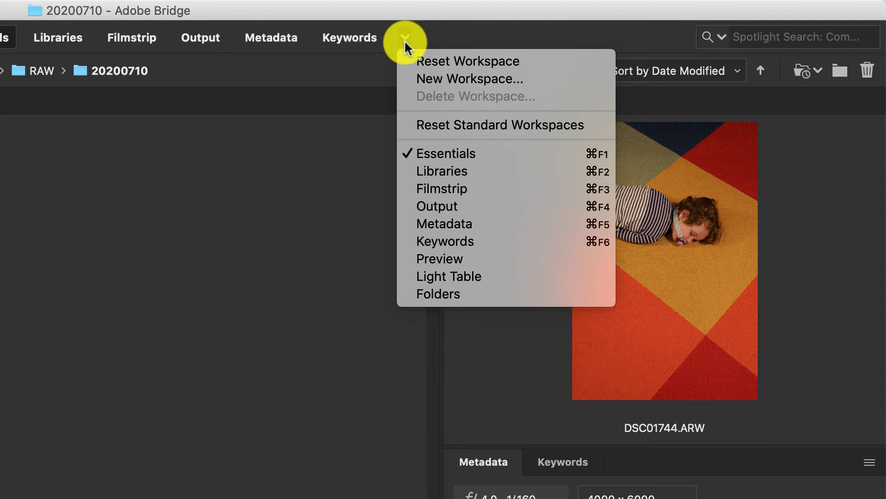
left_click(403, 37)
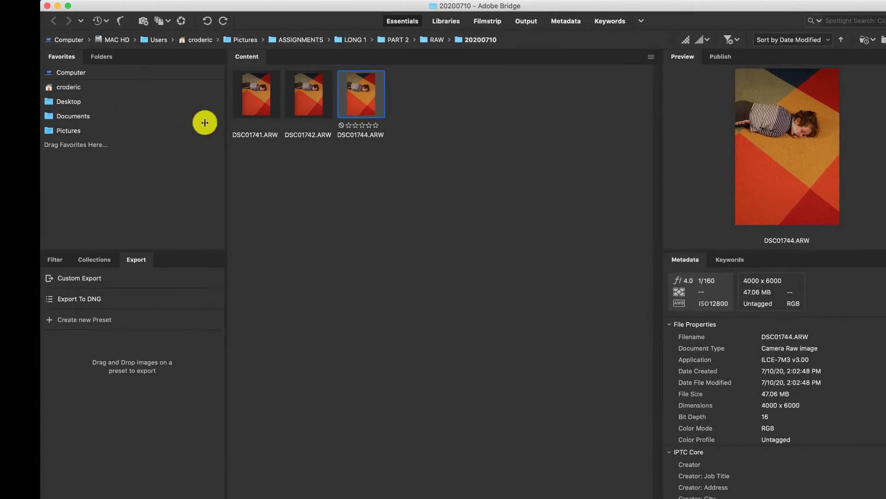
Preview each imported photo in turn, finishing with DSC01741.ARW
left_click(239, 101)
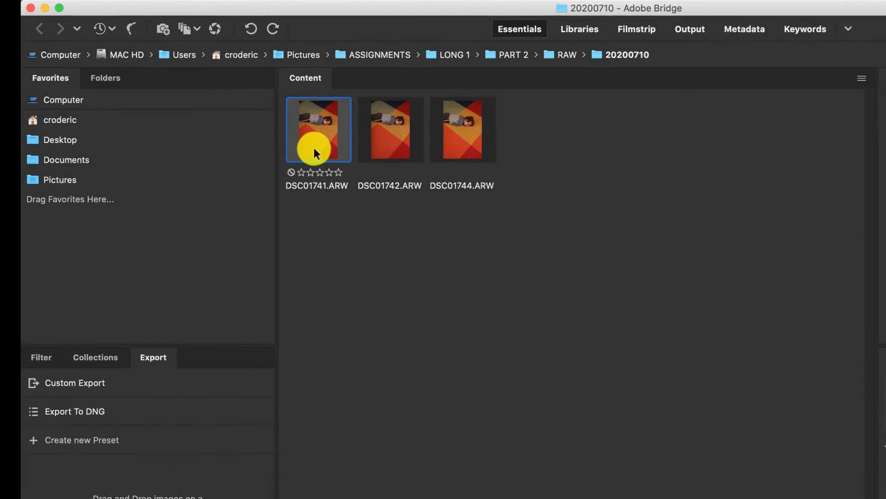
left_click(381, 138)
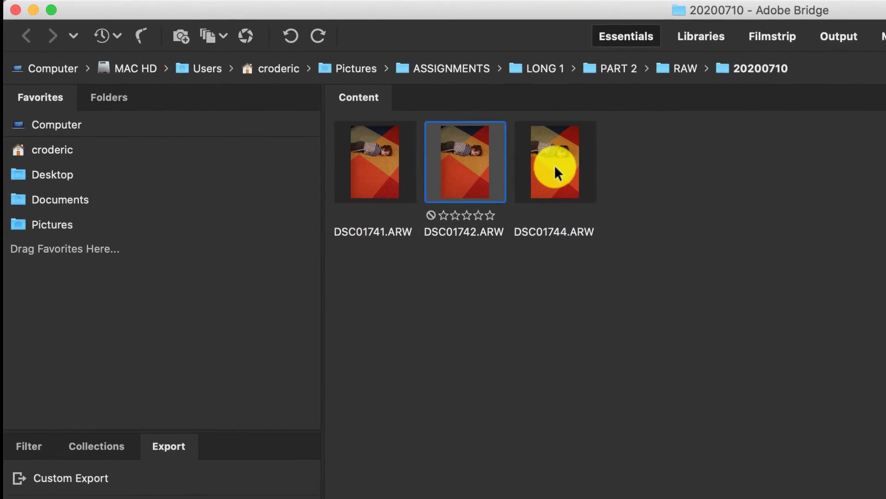
left_click(450, 136)
left_click(324, 139)
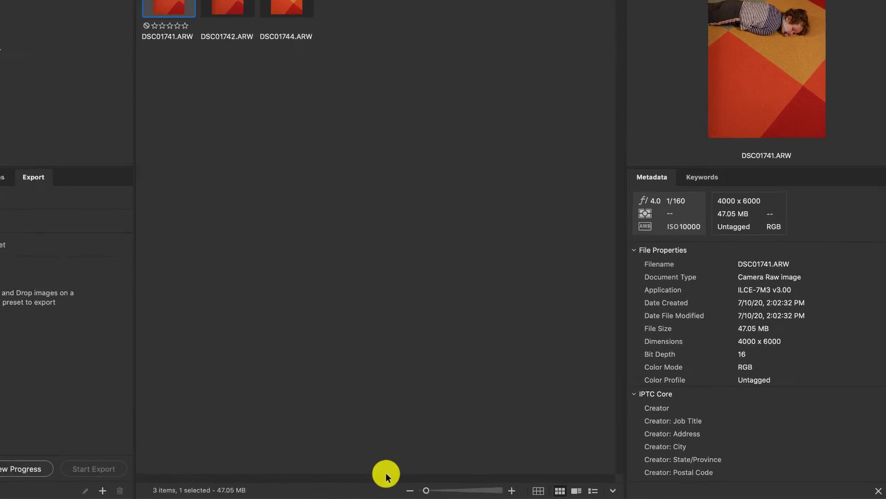
Enlarge the content thumbnails so that the three photos fill a single row
left_click_drag(350, 486, 403, 487)
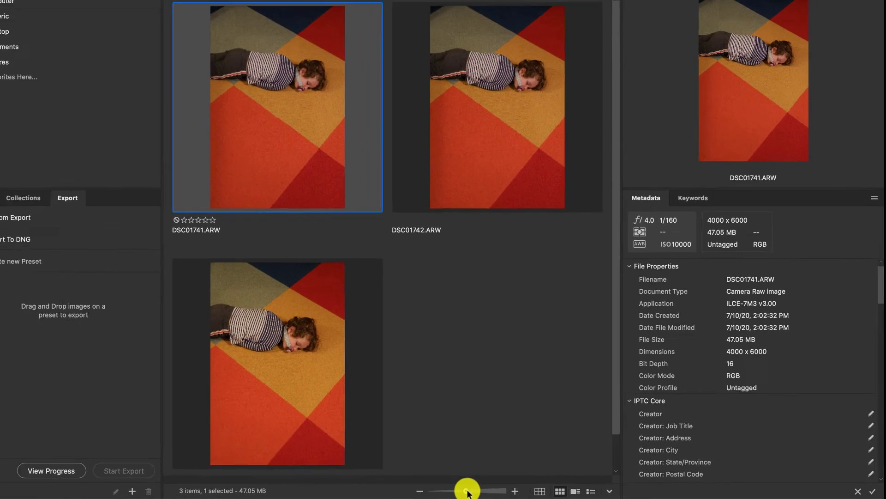
mouse_move(467, 492)
left_mouse_down()
mouse_move(476, 492)
mouse_move(456, 493)
left_mouse_up()
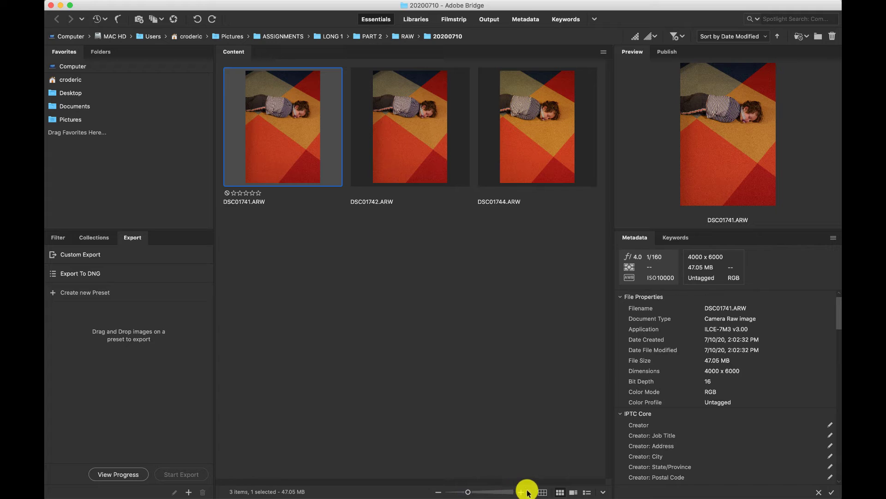
Compare the locked grid, thumbnail, details and list views of the photos, then return to the locked thumbnail grid
left_click(543, 492)
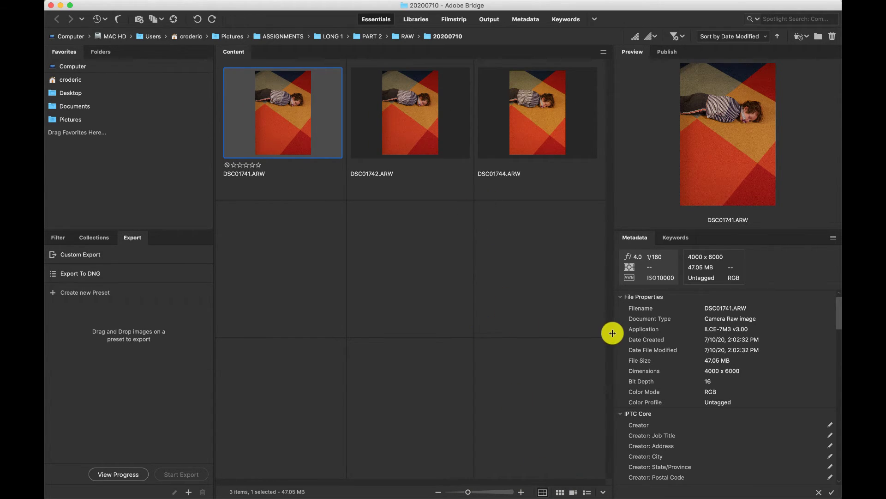
left_click(560, 492)
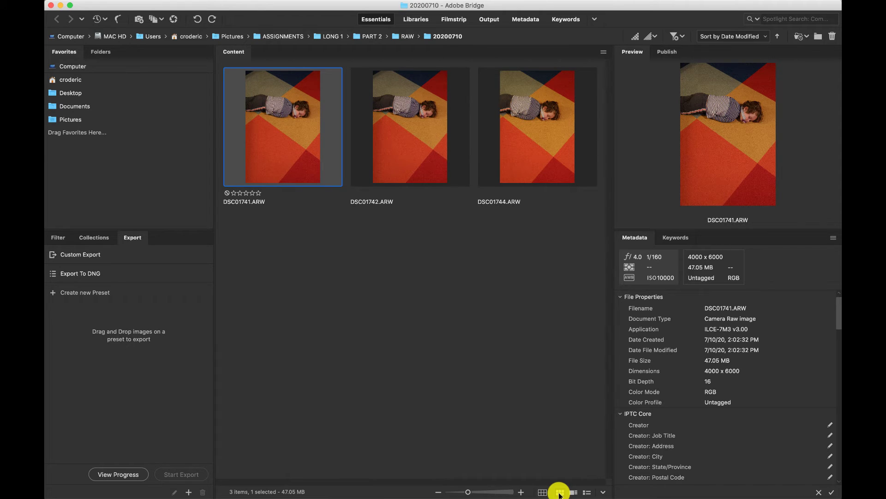
left_click(574, 492)
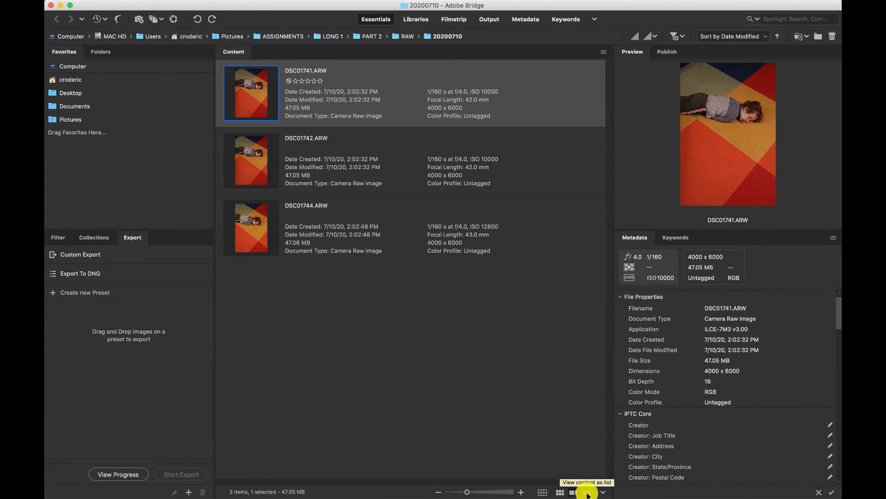
left_click(587, 493)
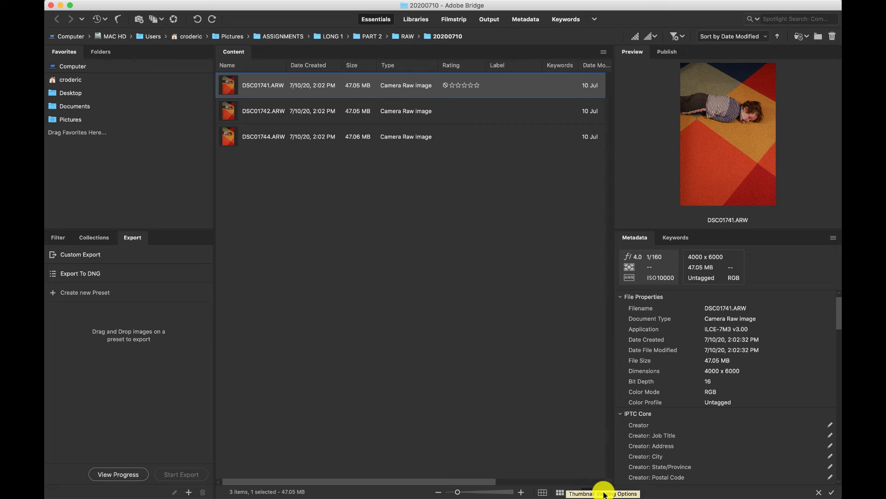
mouse_move(461, 496)
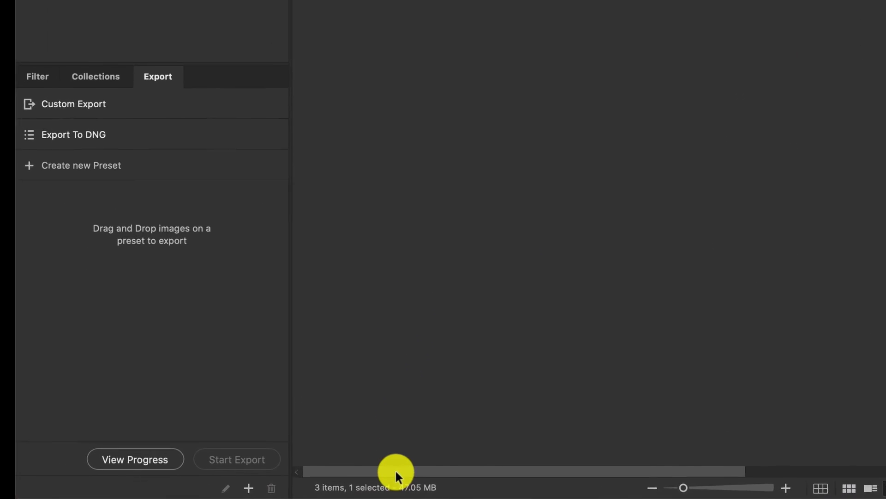
left_click_drag(539, 472, 416, 469)
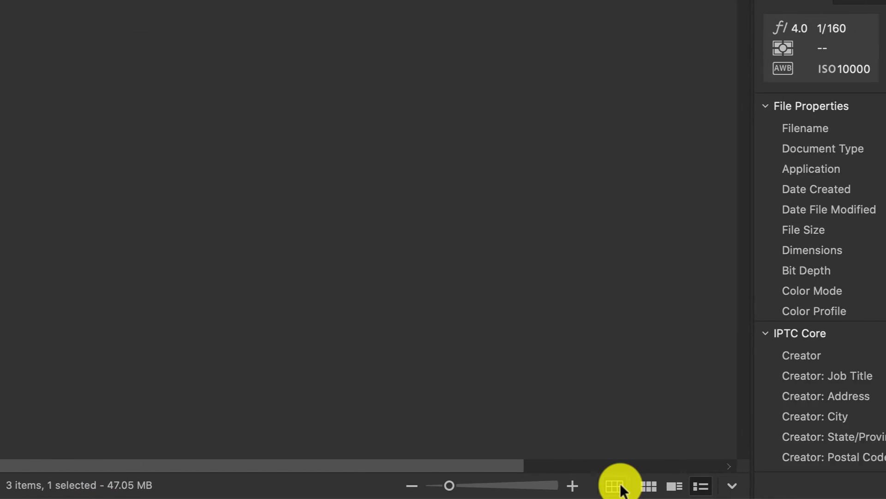
left_click(619, 487)
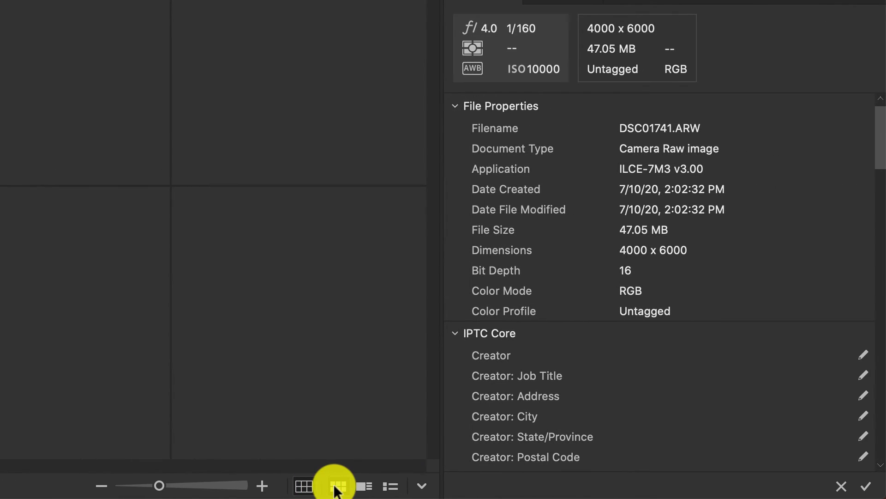
Switch the photos from the locked thumbnail grid to the regular thumbnail view
left_click(336, 487)
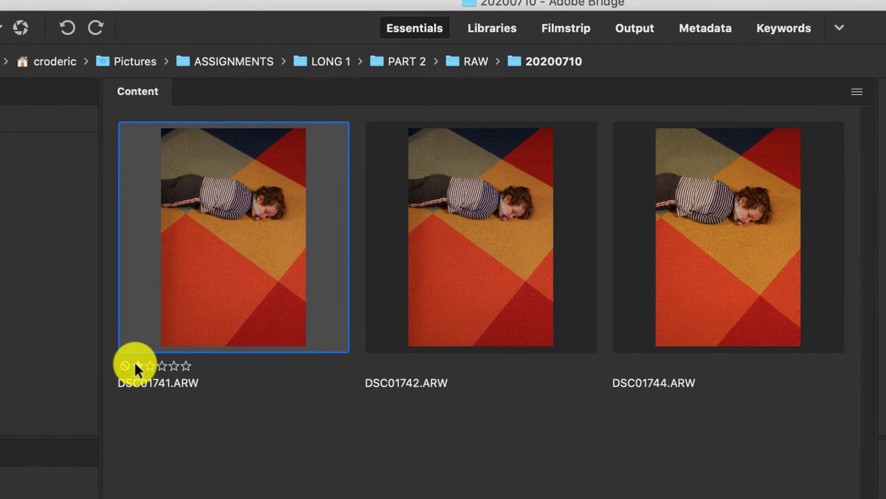
Try a four-star rating on DSC01741.ARW, remove the rating and reselect that photo
left_click(165, 376)
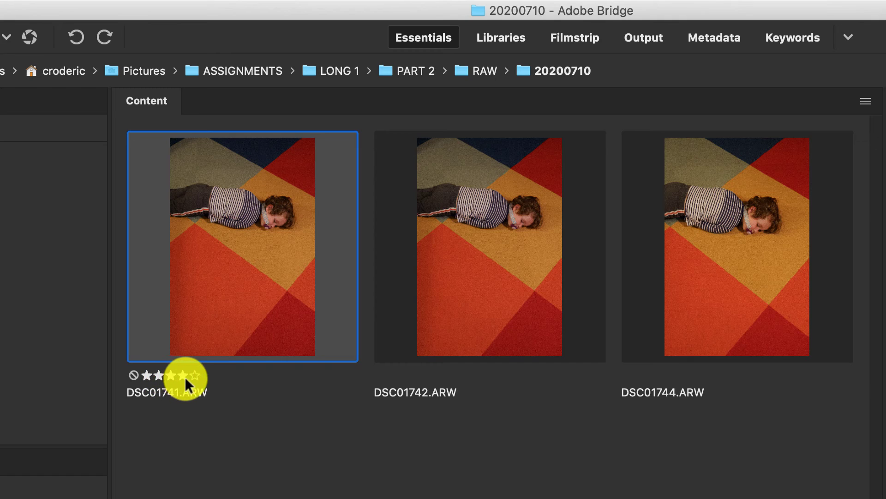
left_click(134, 375)
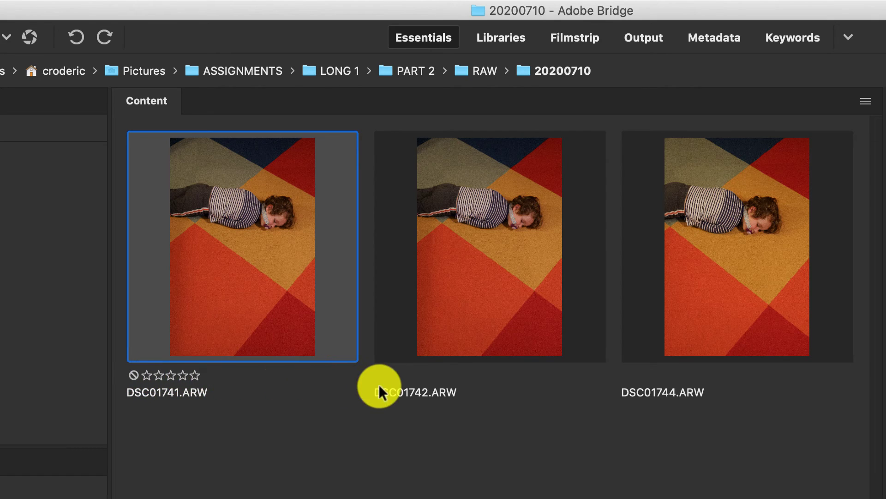
left_click(408, 319)
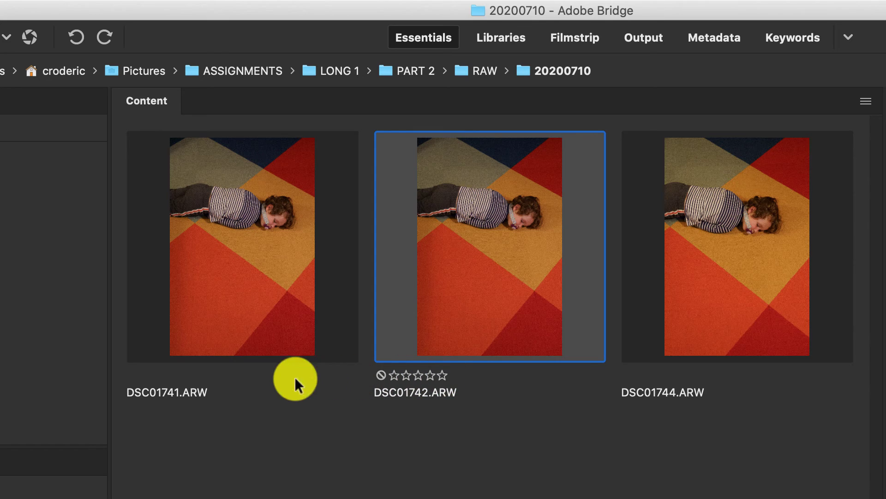
left_click(253, 310)
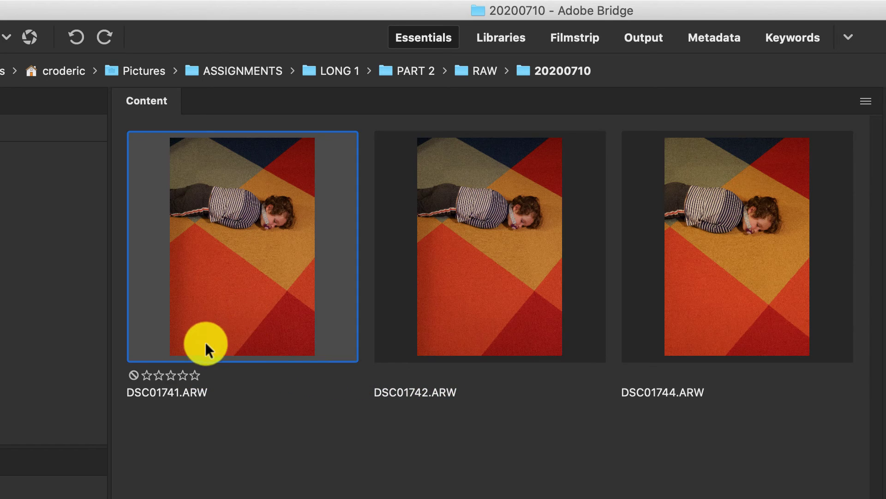
Rate DSC01741.ARW and DSC01742.ARW four stars each and DSC01744.ARW two stars
left_click(182, 375)
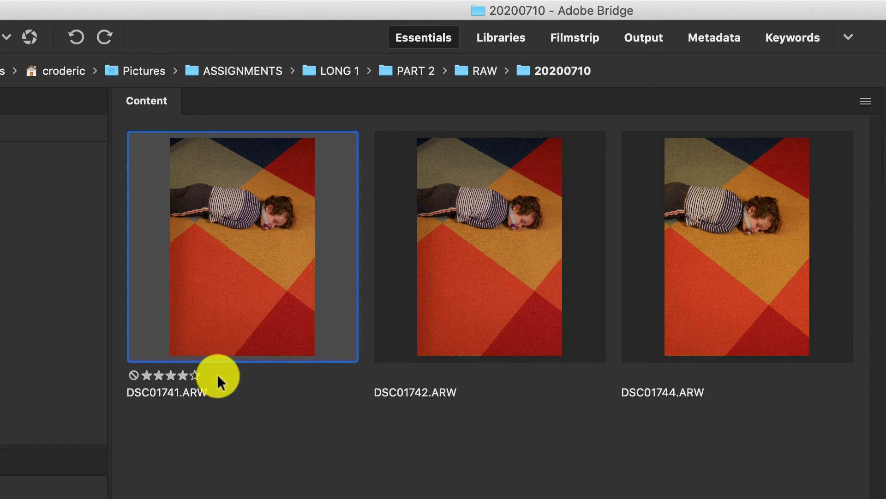
left_click(447, 315)
left_click(428, 375)
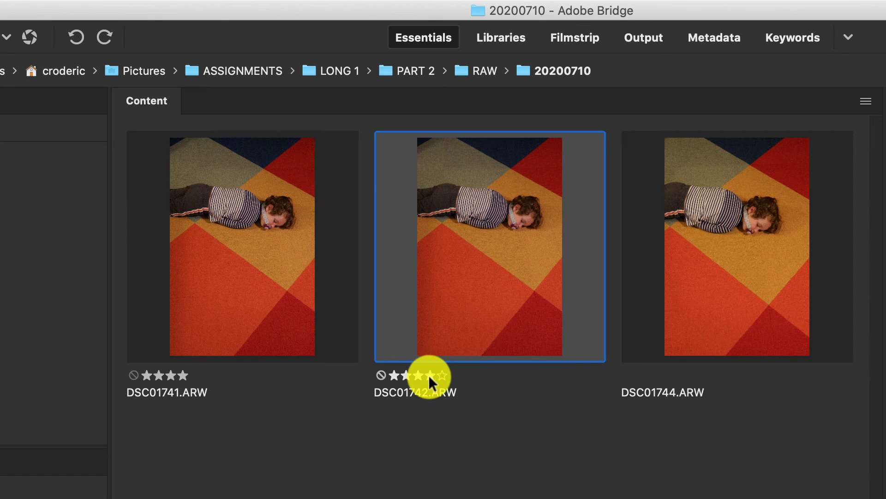
left_click(684, 323)
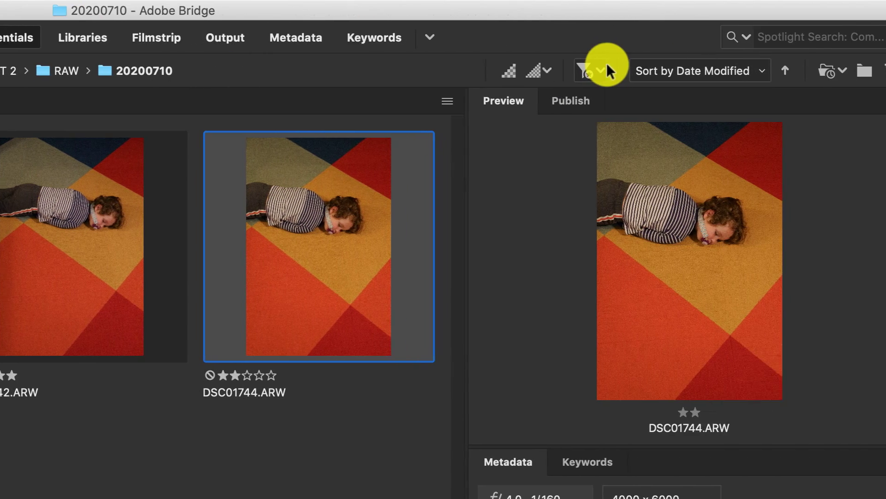
Filter the folder to show only photos rated 4 or more stars
left_click(572, 70)
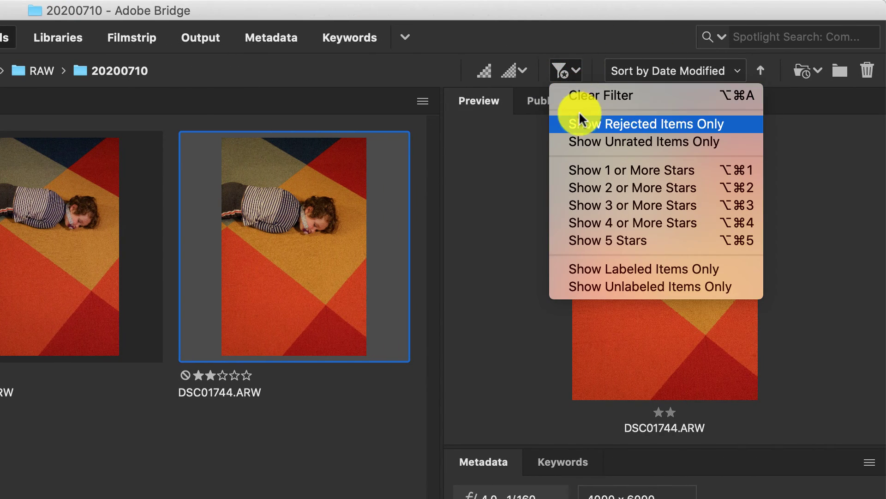
left_click(593, 222)
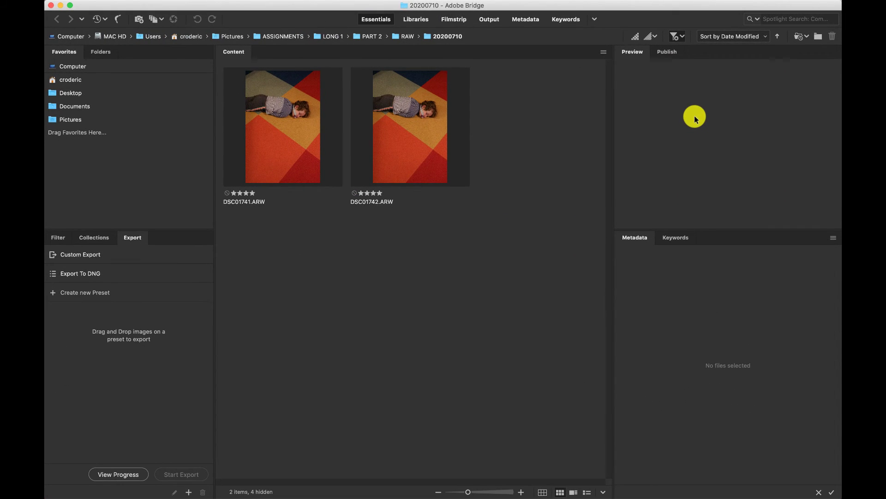
Raise the rating of DSC01742.ARW to five stars and filter the folder to show only 5-star photos
left_click(383, 192)
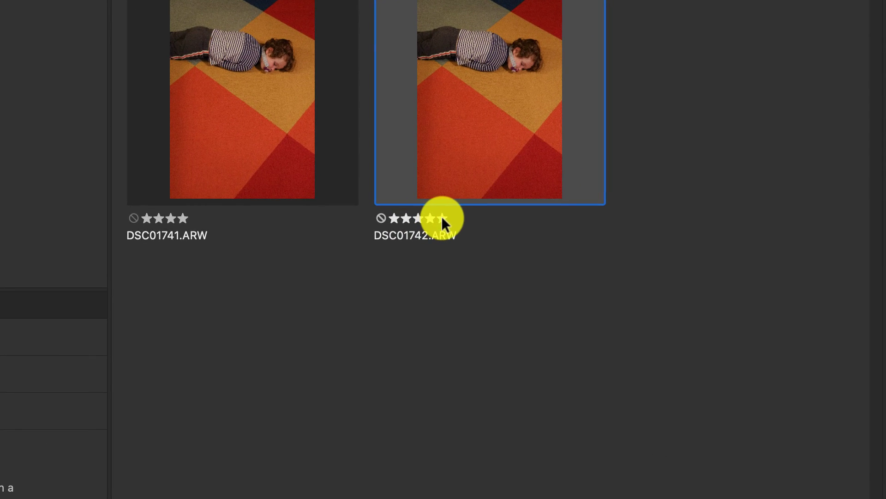
left_click(441, 217)
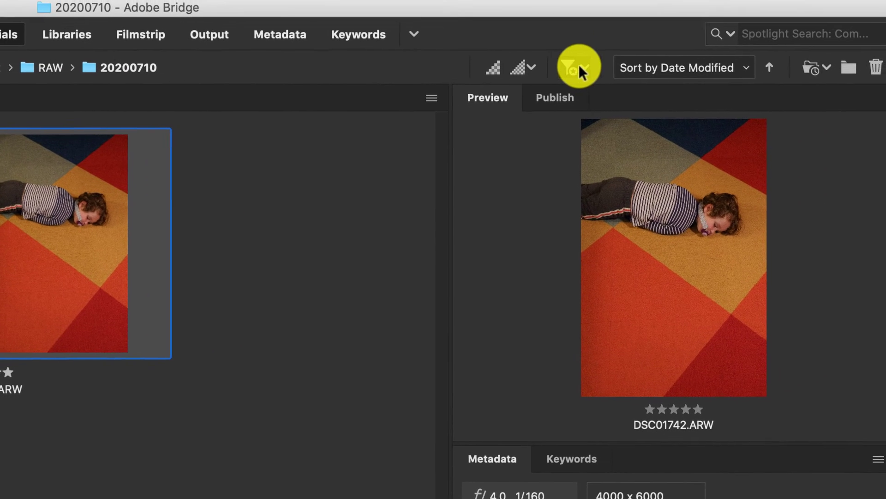
left_click(577, 67)
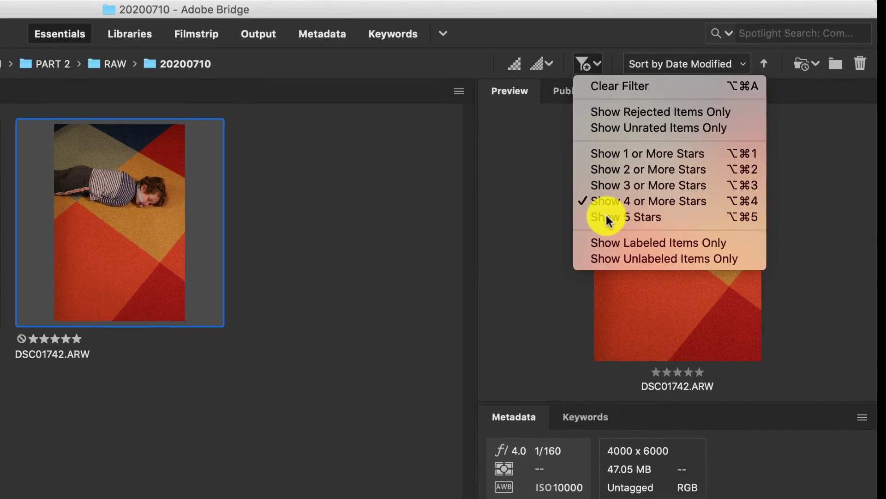
left_click(587, 238)
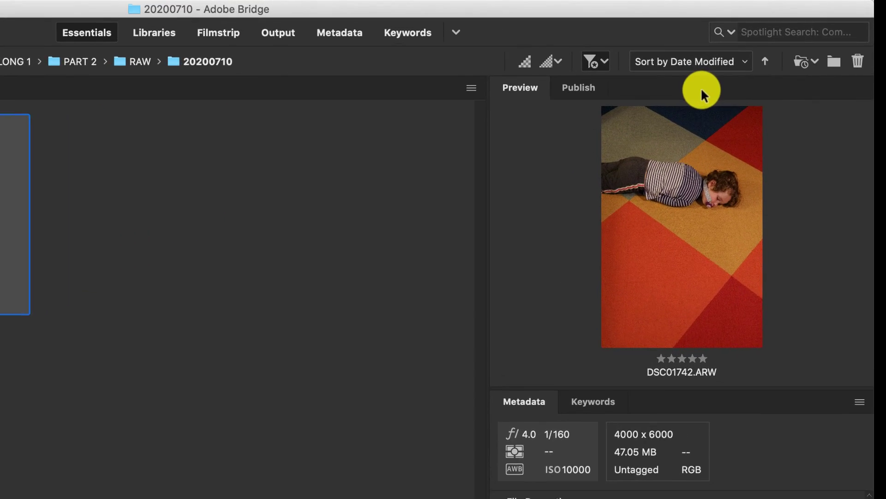
Examine the criteria available for sorting the photos without changing the sort order
left_click(738, 37)
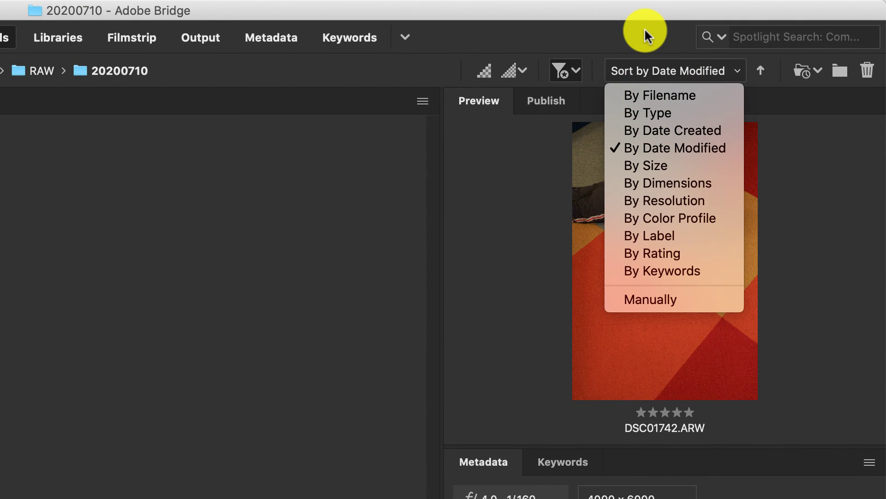
key("Escape")
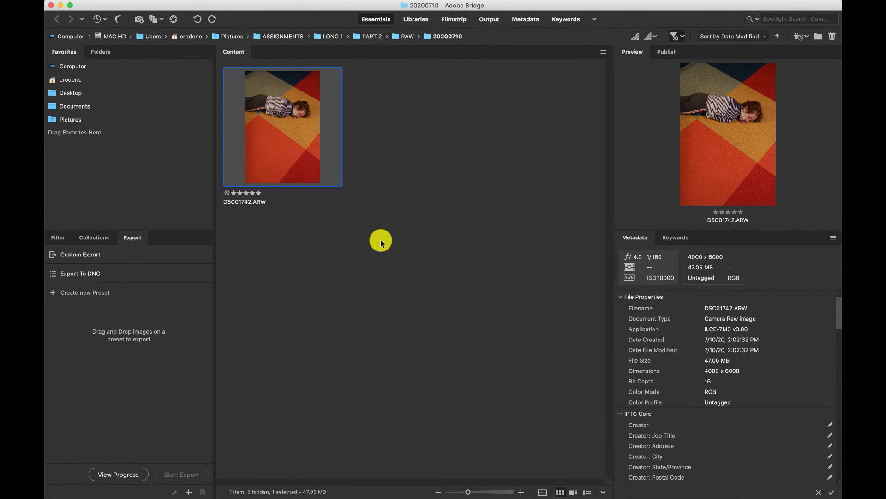